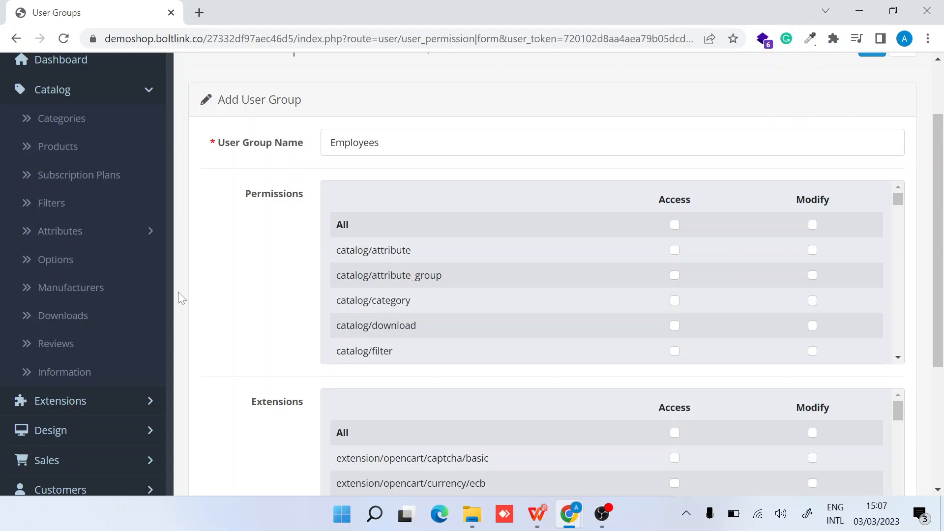
Go to the User Groups list, note the Administrator and Demonstration groups, and add a new group
scroll(178, 291, "down", 4)
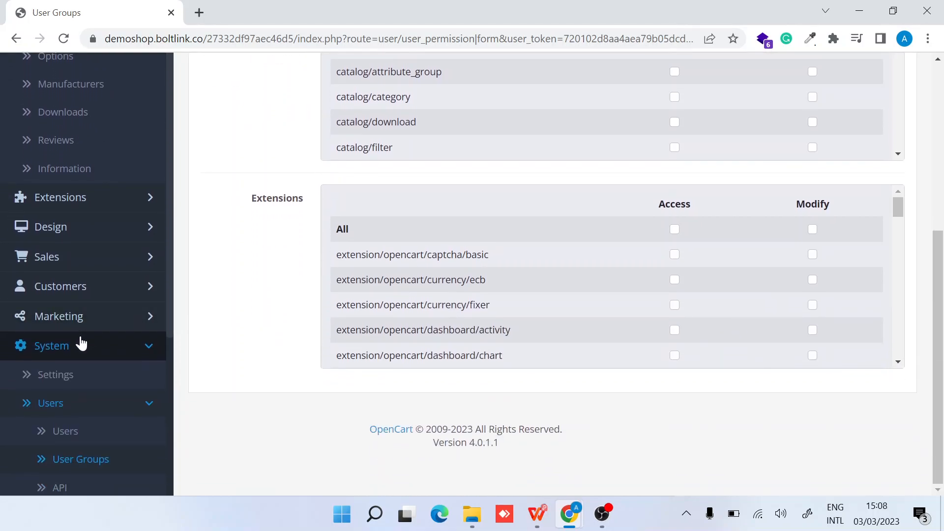
scroll(81, 343, "down", 3)
left_click(86, 333)
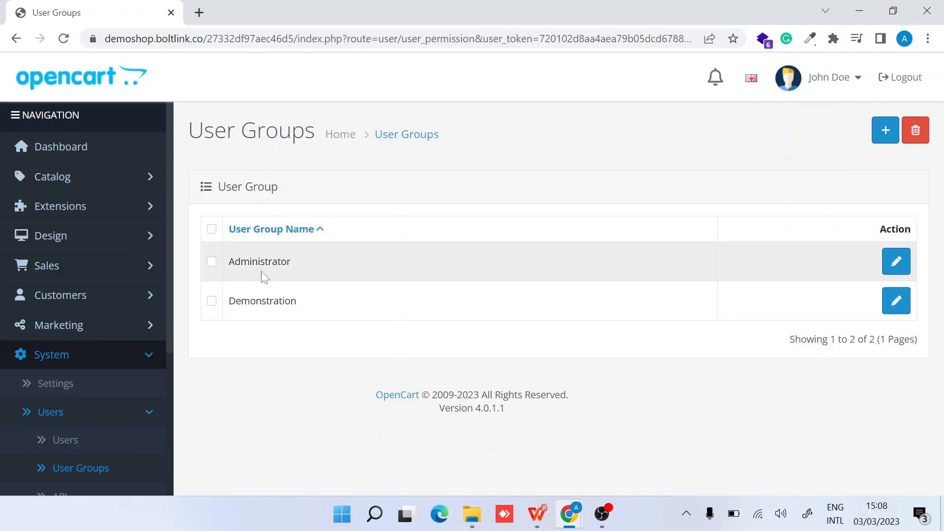
double_click(262, 301)
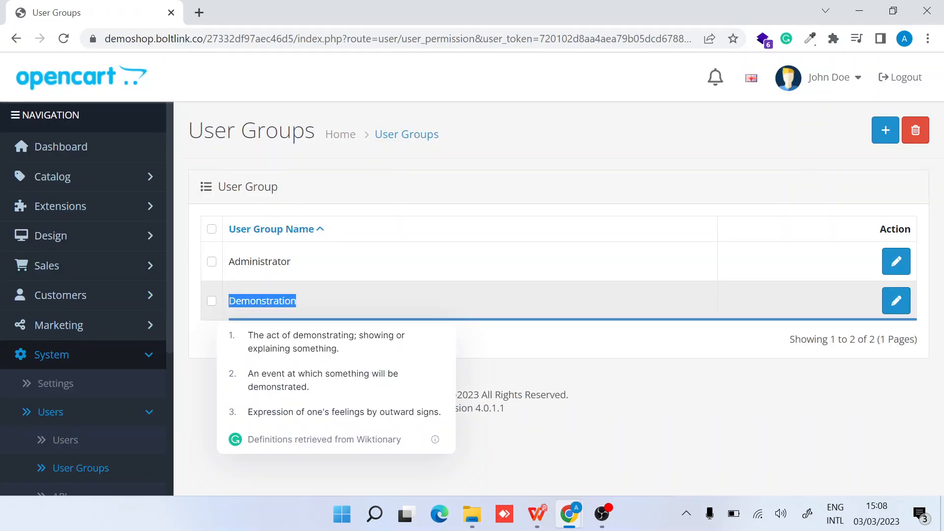
left_click(364, 301)
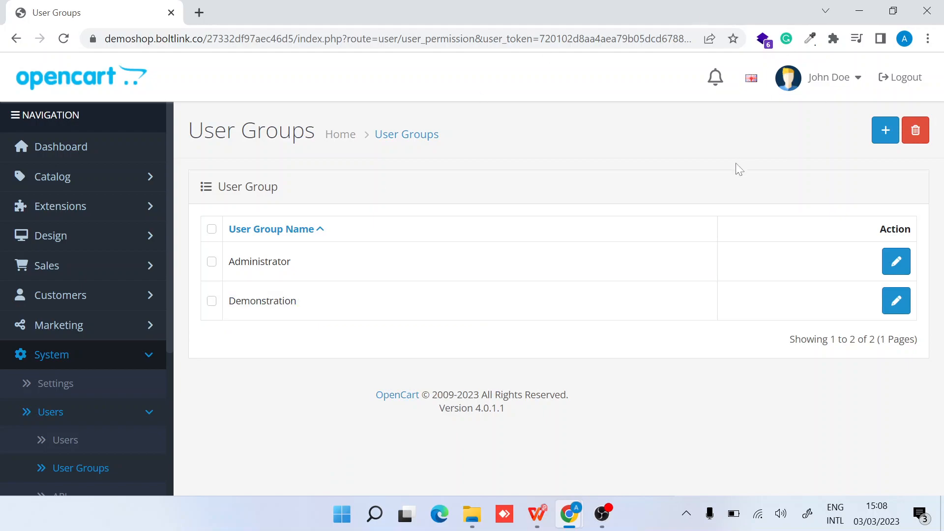
left_click(885, 141)
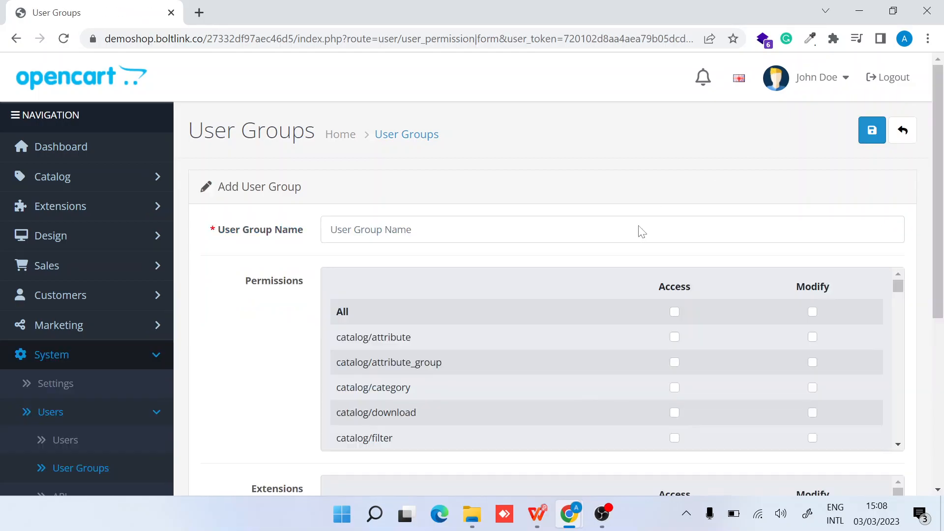
scroll(271, 344, "down", 5)
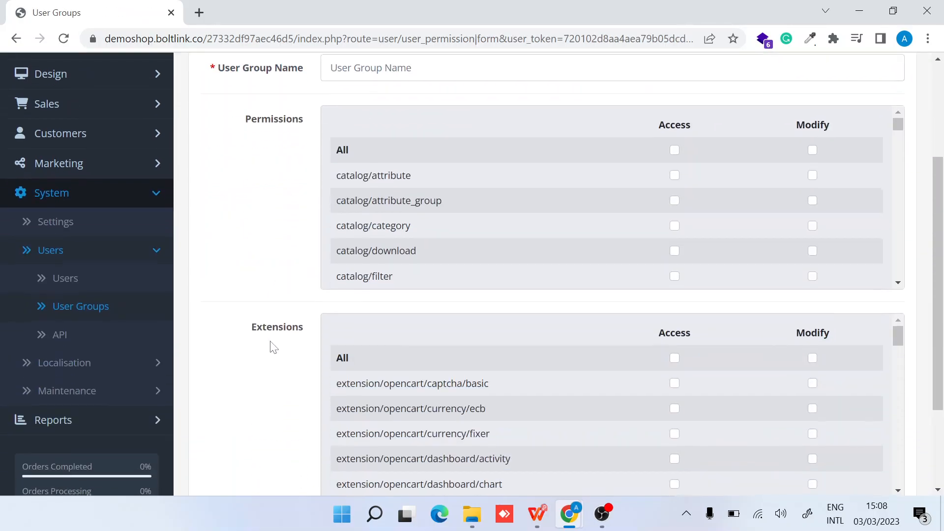
scroll(274, 348, "up", 5)
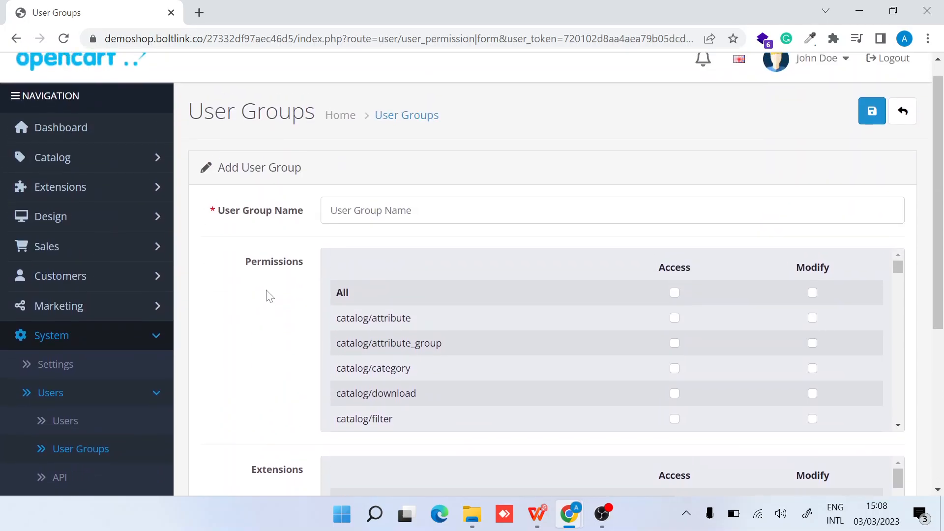
double_click(271, 266)
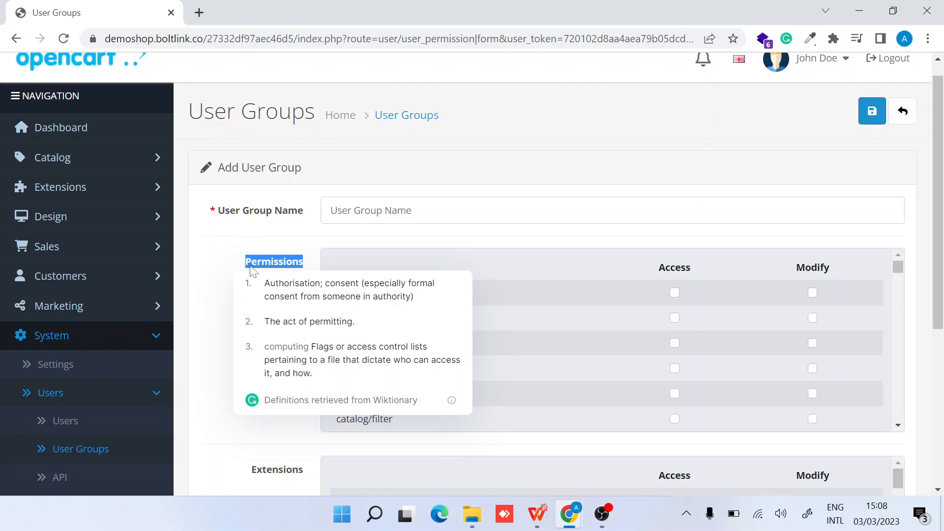
left_click(221, 365)
scroll(221, 364, "down", 4)
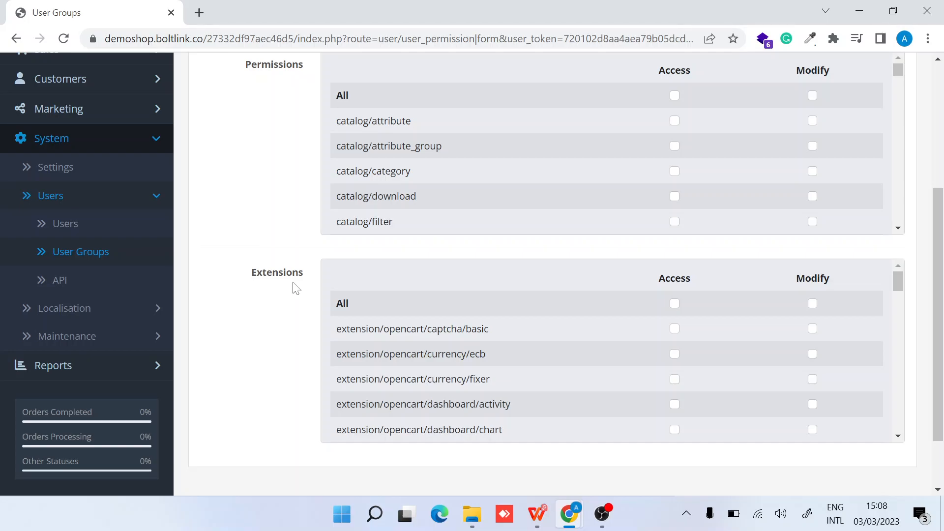
scroll(296, 287, "up", 3)
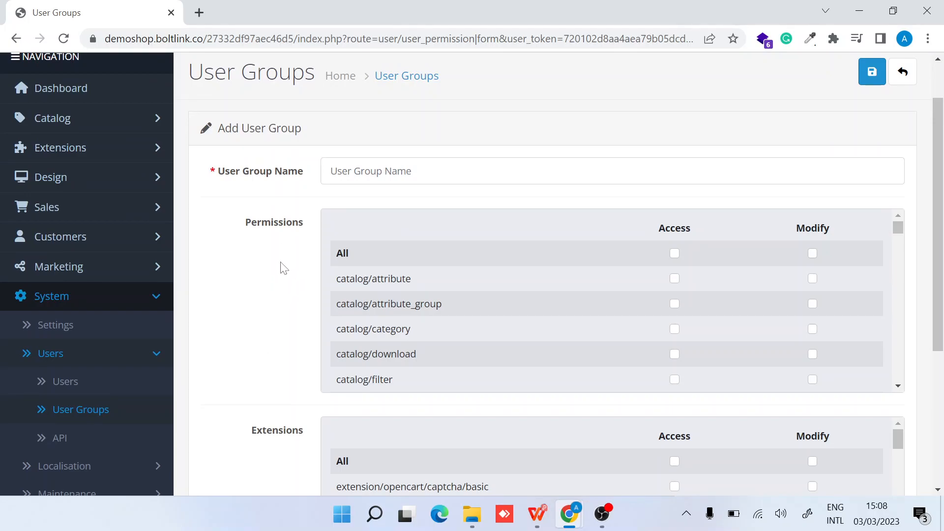
scroll(510, 341, "down", 5)
scroll(509, 336, "down", 20)
Enter 'Employees' as the User Group Name
left_click(350, 173)
type("eM")
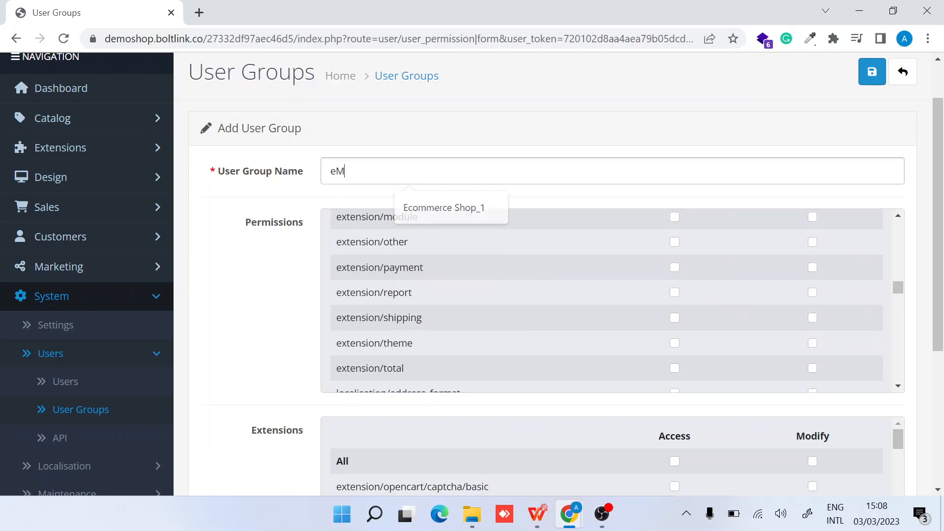
type("N")
key("BackSpace")
key("BackSpace")
key("BackSpace")
type("E")
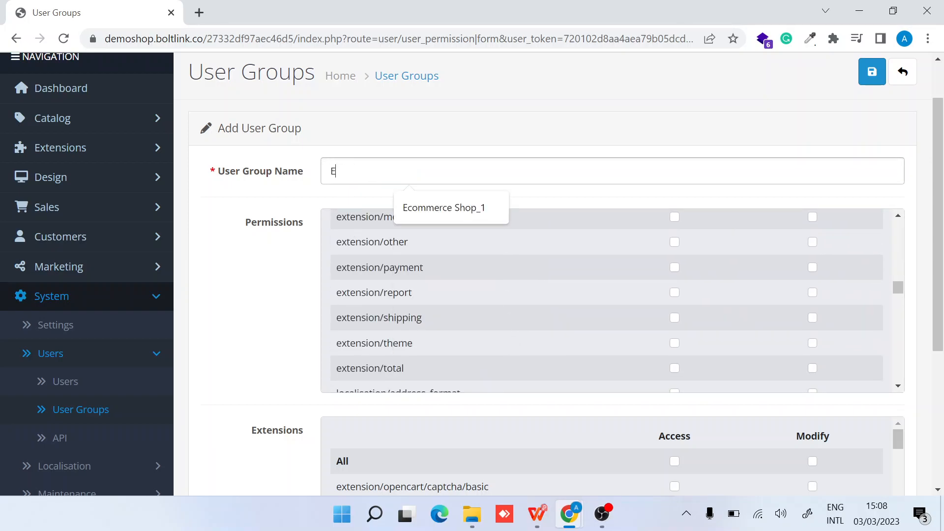
type("mployees")
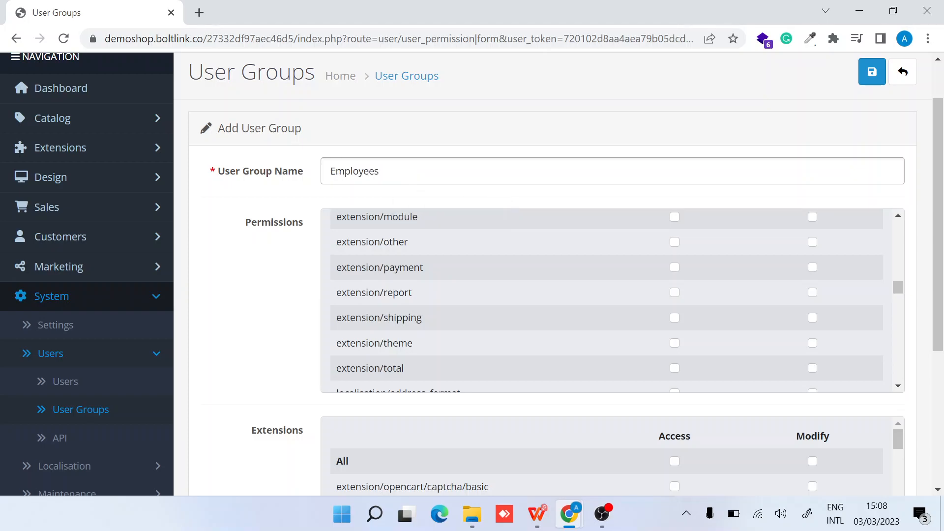
Grant the group Access permission for catalog/attribute
scroll(442, 253, "up", 7)
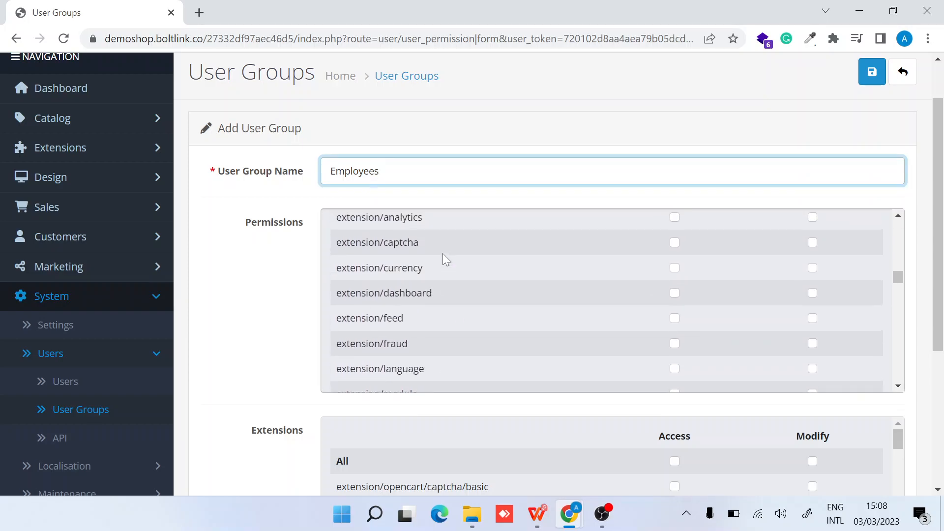
scroll(442, 253, "up", 10)
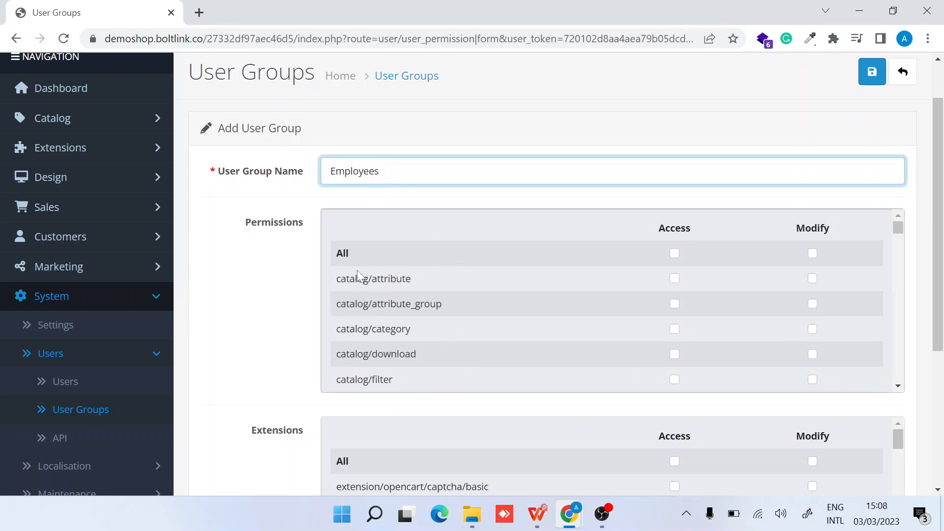
left_click(673, 279)
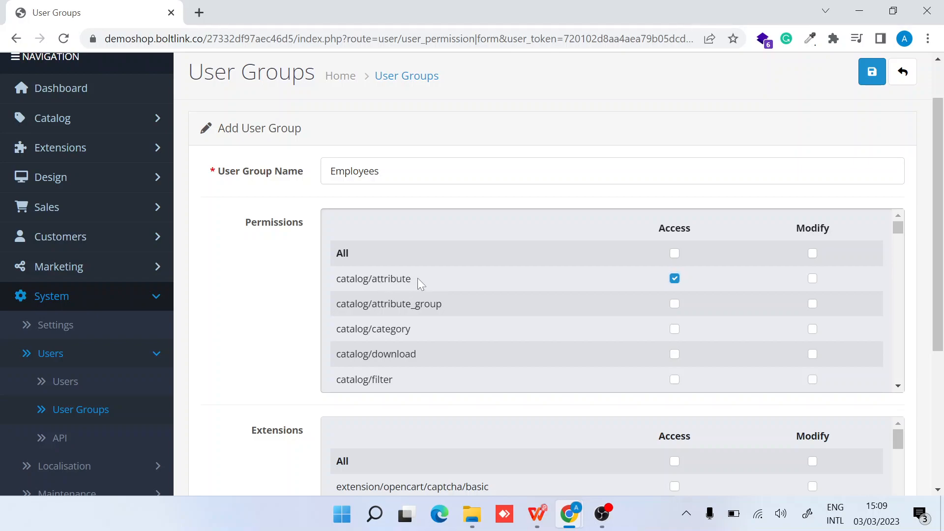
left_click_drag(418, 278, 332, 276)
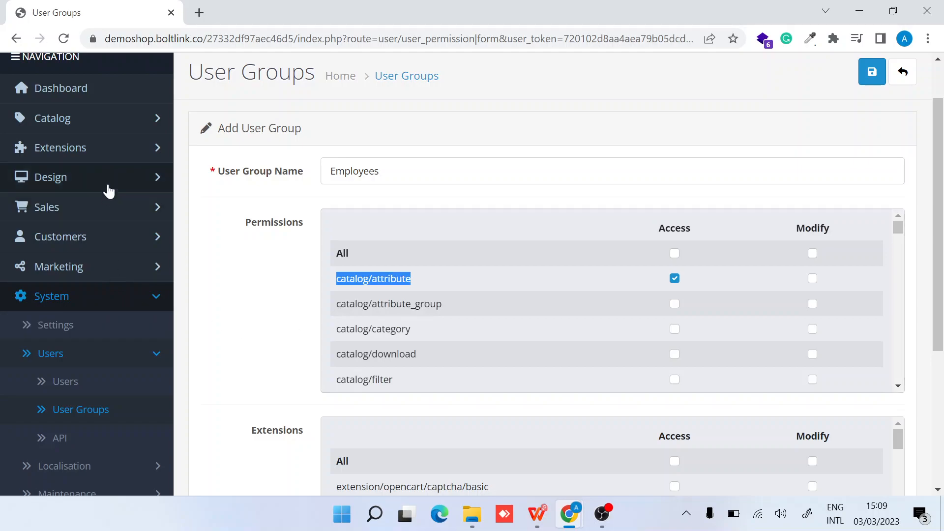
Expand the Catalog and Customers sections of the sidebar to see their pages
left_click(149, 125)
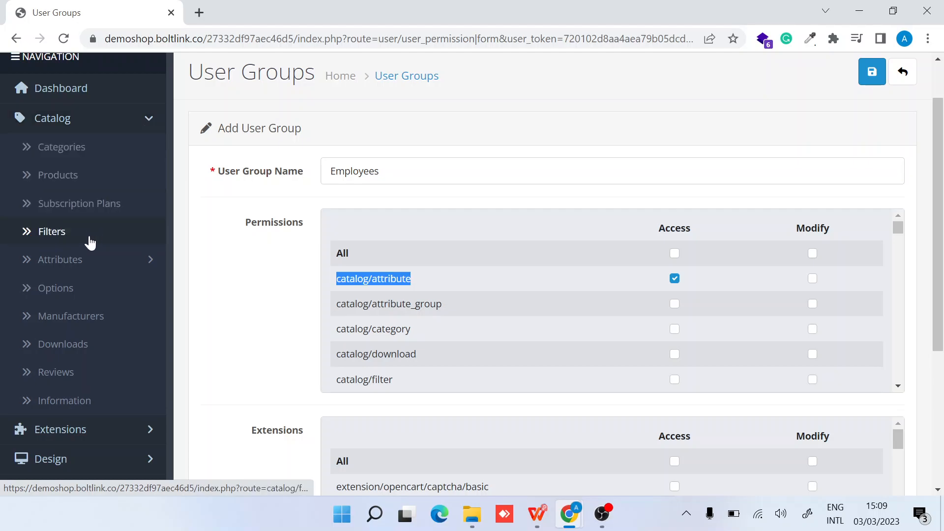
left_click(150, 259)
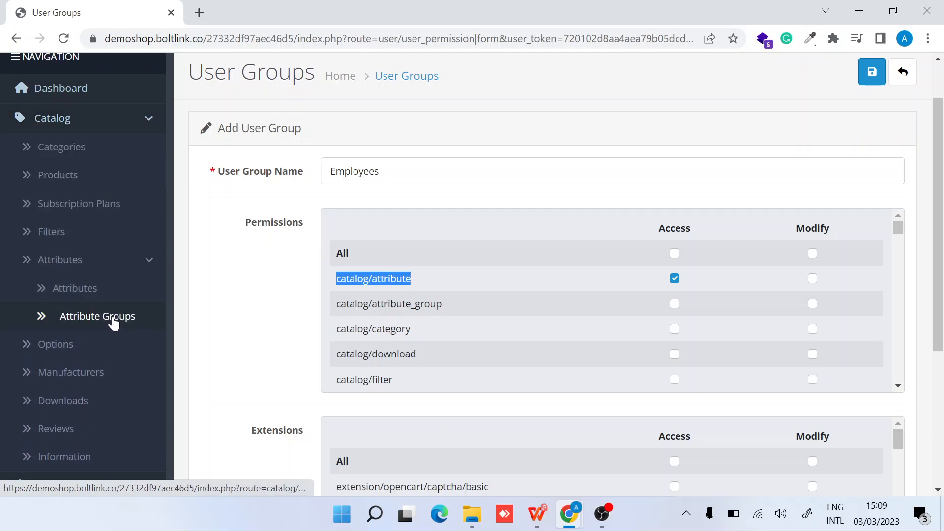
scroll(368, 326, "down", 4)
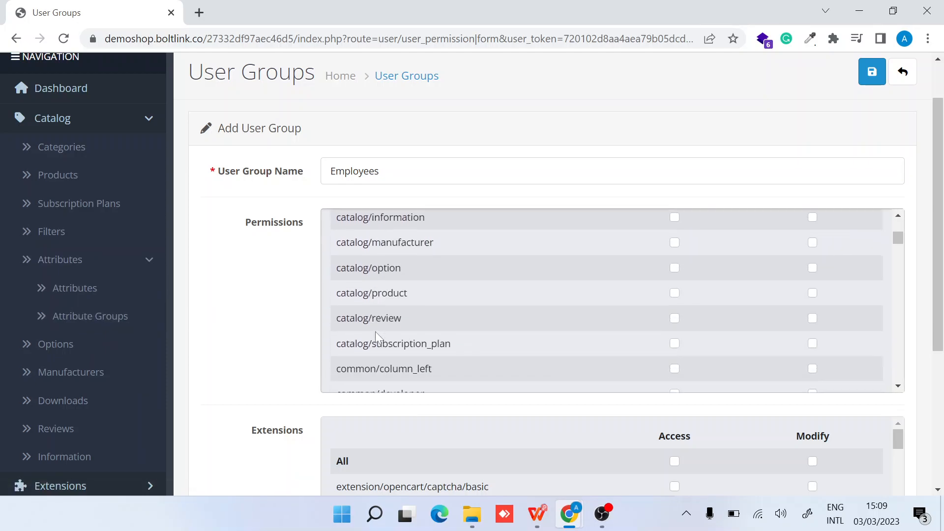
scroll(375, 331, "down", 1)
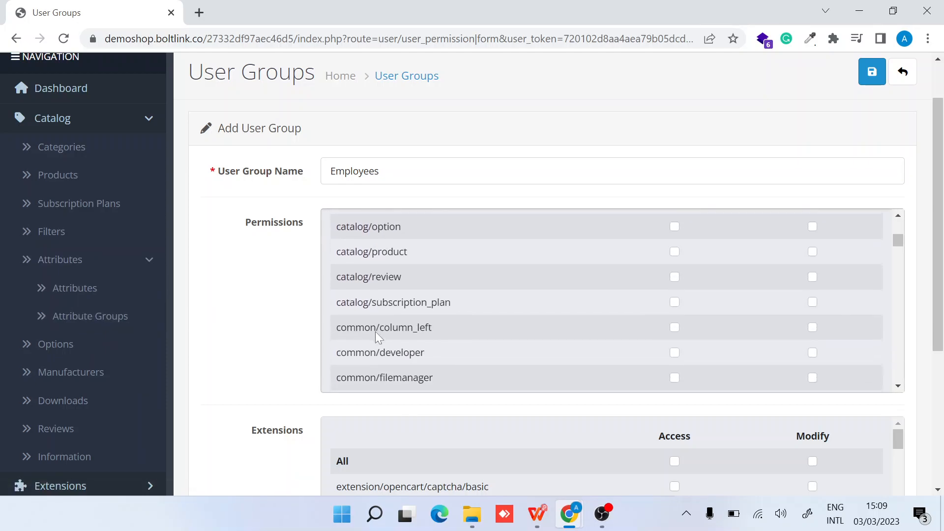
scroll(375, 331, "down", 5)
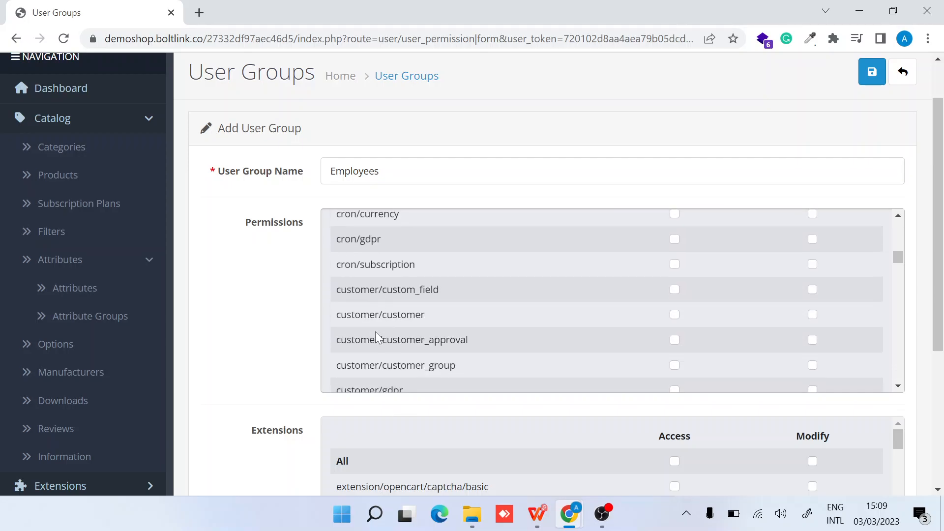
scroll(59, 352, "down", 7)
scroll(63, 354, "down", 1)
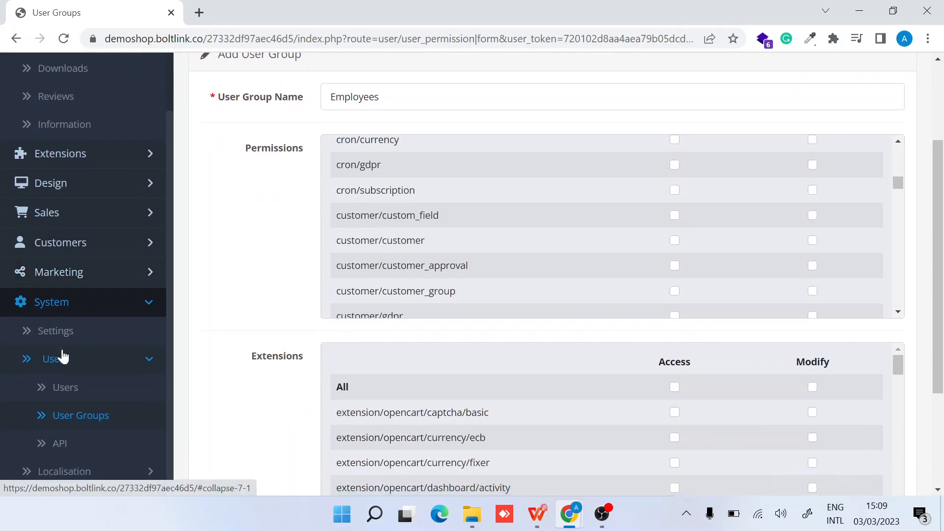
left_click(130, 248)
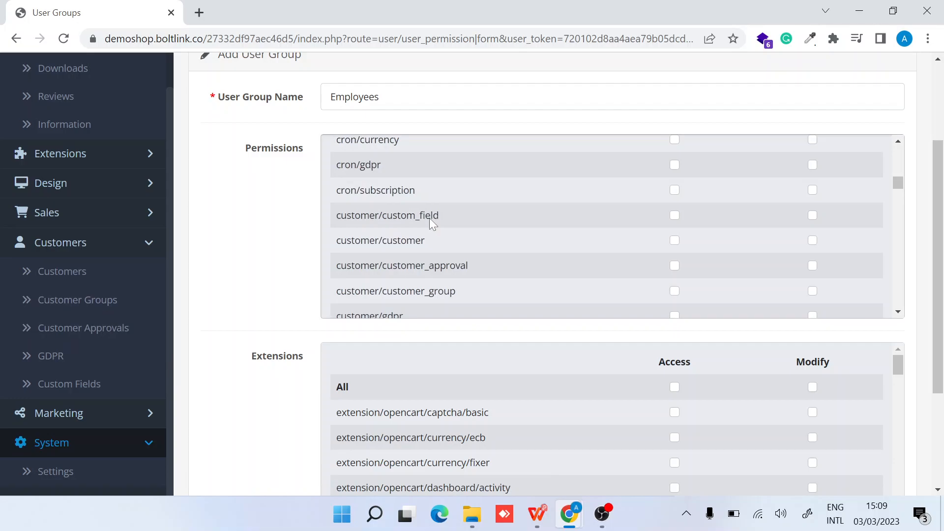
scroll(431, 224, "up", 1)
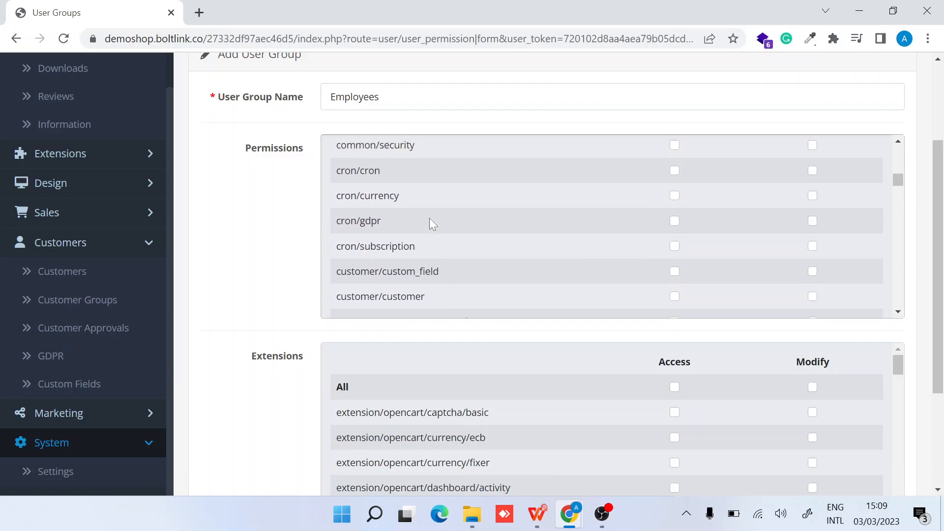
scroll(278, 270, "up", 1)
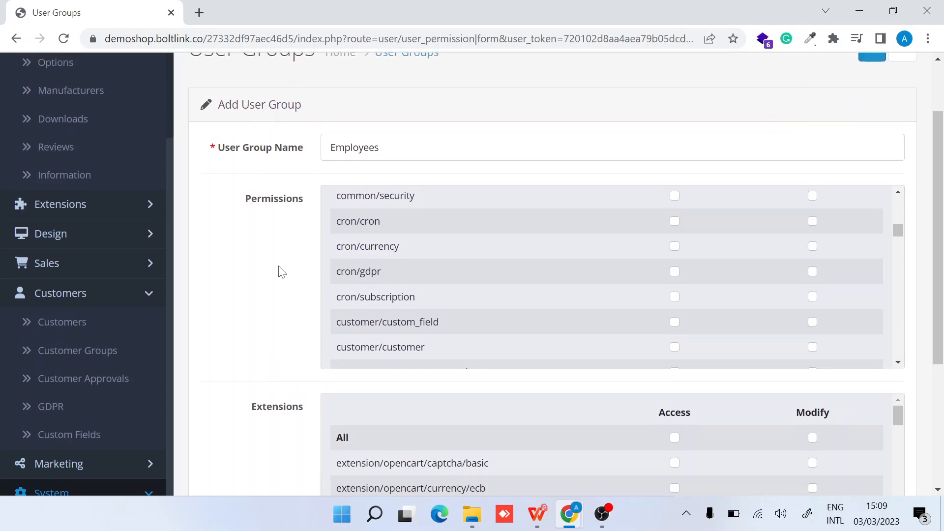
Tick Access and Modify for customer/custom_field, checking the user/user_permission route in the address
triple_click(401, 324)
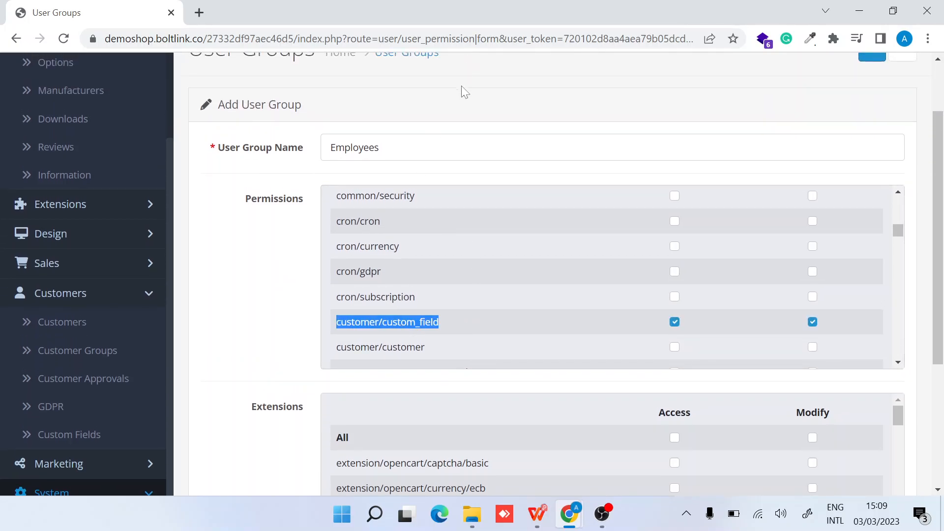
left_click(492, 93)
left_click(383, 38)
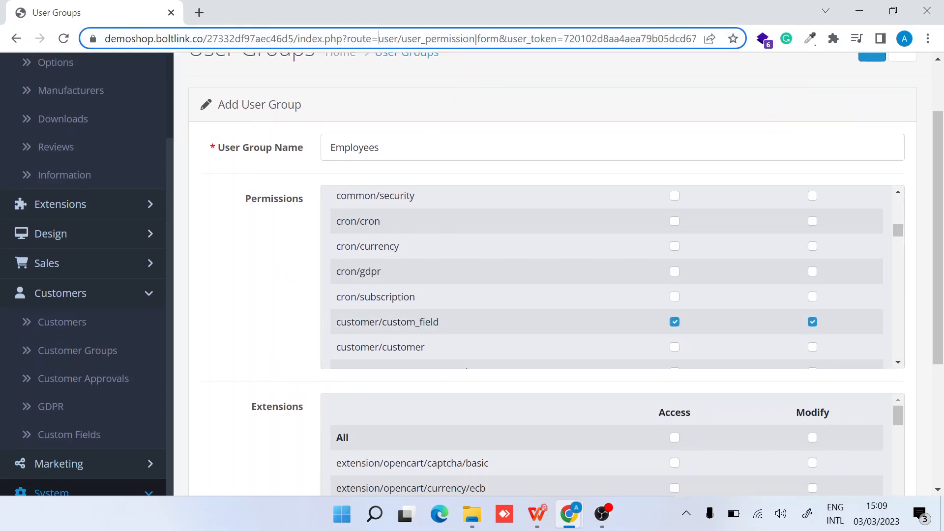
double_click(421, 39)
left_click_drag(412, 39, 509, 39)
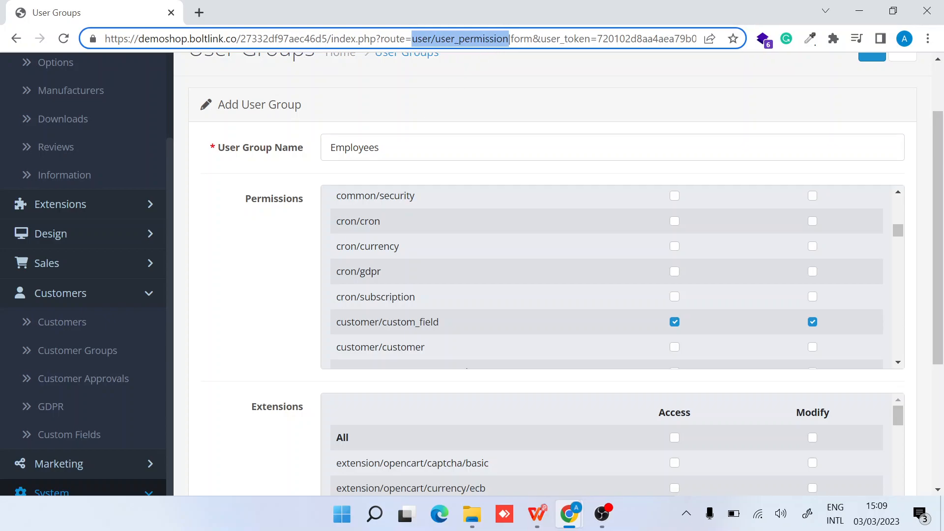
left_click(290, 269)
scroll(497, 253, "up", 10)
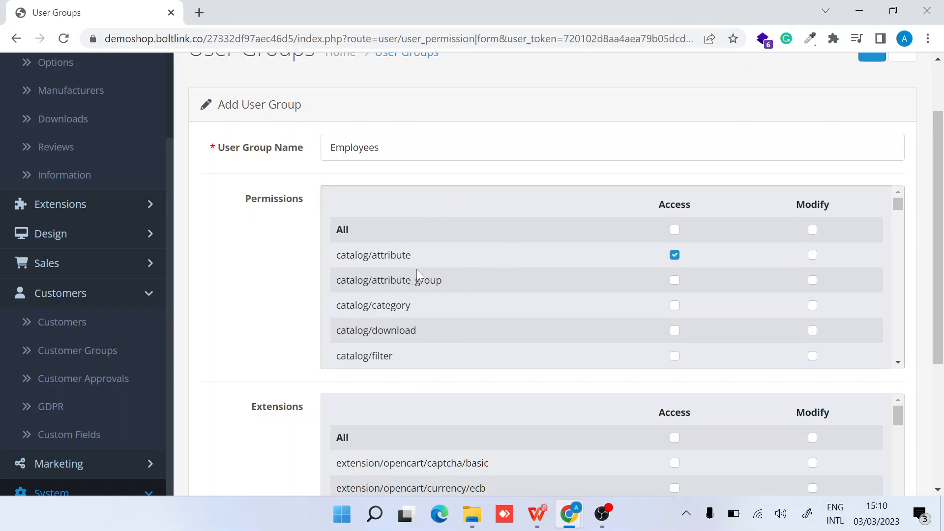
scroll(90, 137, "up", 4)
Tick Access for catalog/filter, information, option, product, review and subscription_plan
scroll(59, 167, "up", 1)
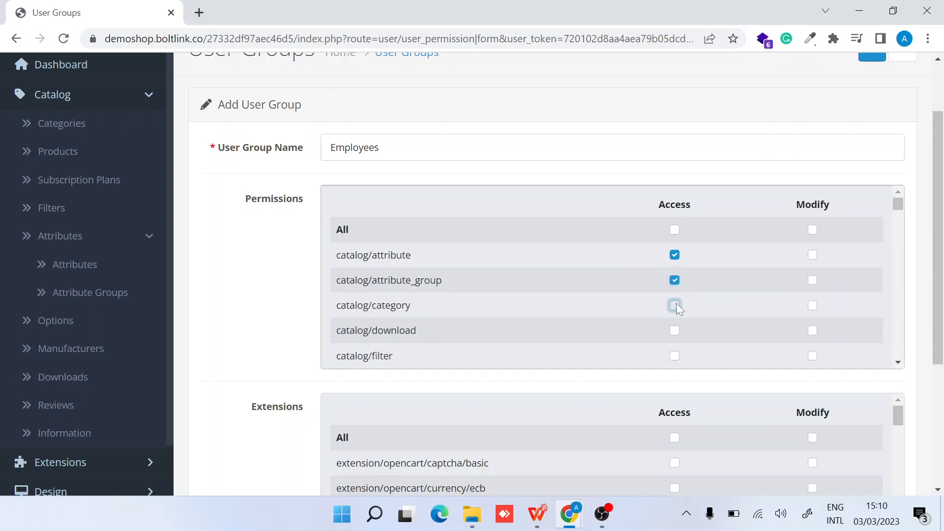
left_click(675, 356)
scroll(675, 358, "down", 3)
left_click(674, 228)
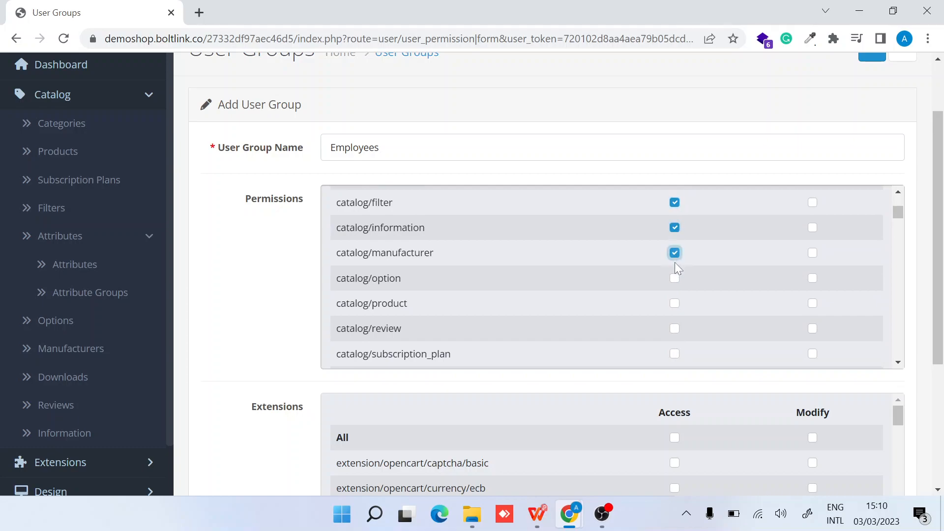
left_click(675, 278)
left_click(675, 303)
left_click(676, 329)
left_click(677, 353)
scroll(677, 353, "down", 2)
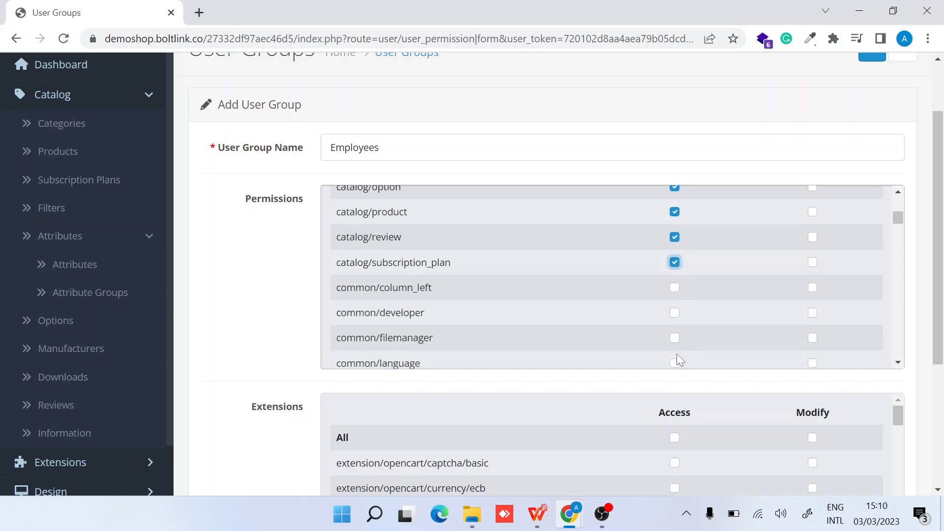
scroll(677, 353, "up", 5)
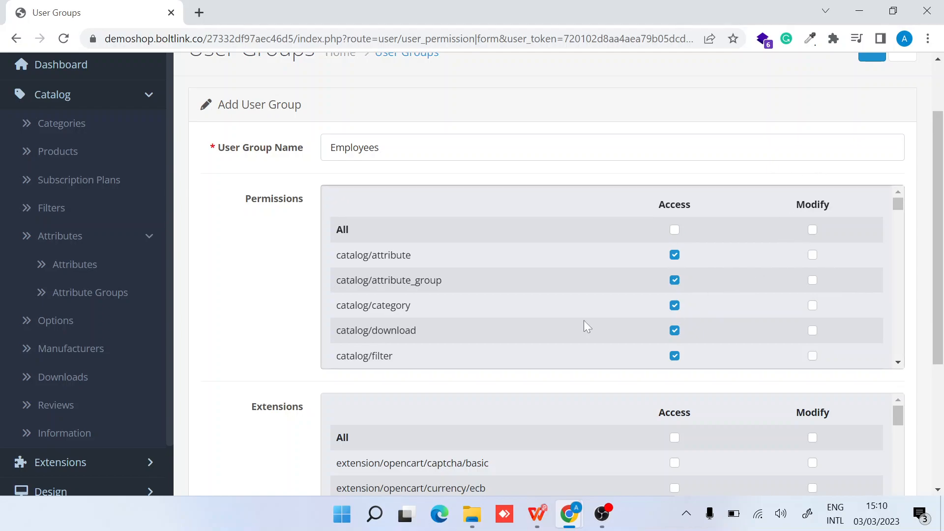
scroll(584, 322, "down", 3)
scroll(583, 320, "down", 1)
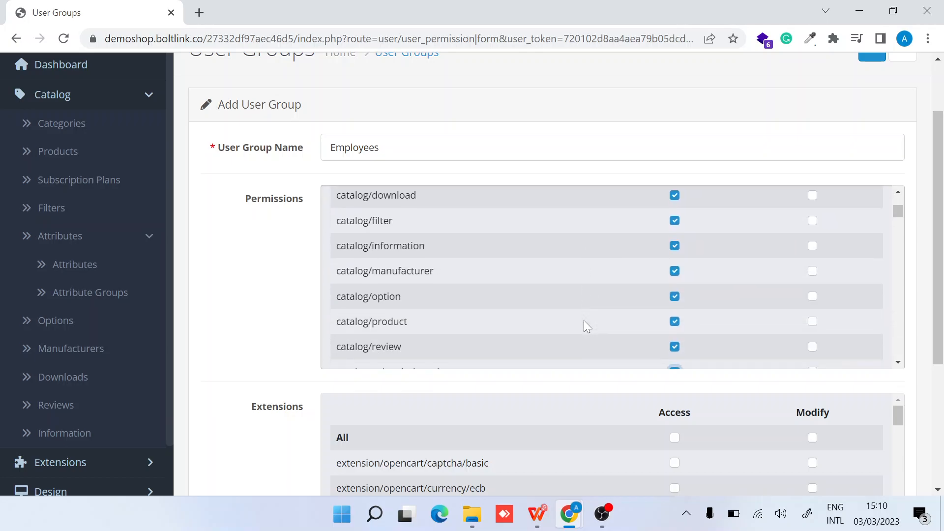
scroll(583, 320, "down", 1)
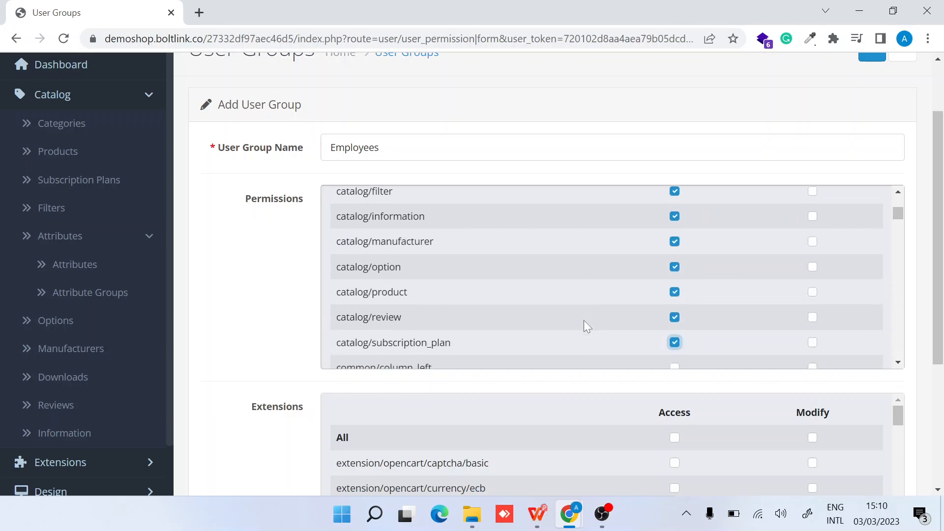
Tick Modify for catalog/review and catalog/manufacturer
left_click(811, 317)
scroll(651, 246, "up", 1)
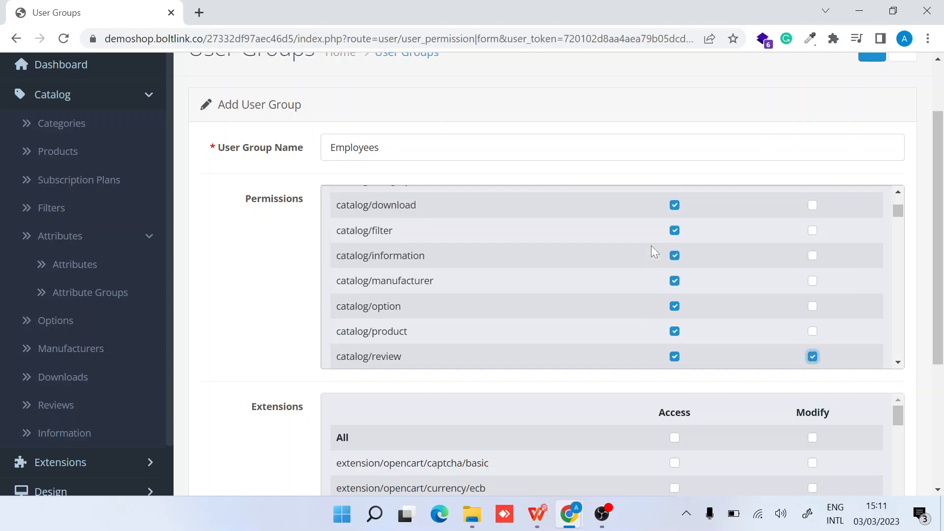
left_click(812, 280)
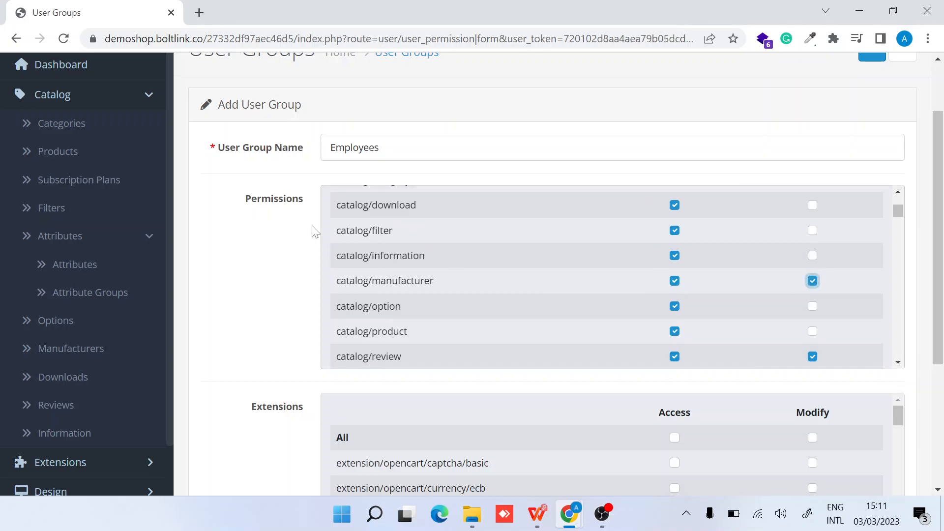
scroll(314, 231, "down", 4)
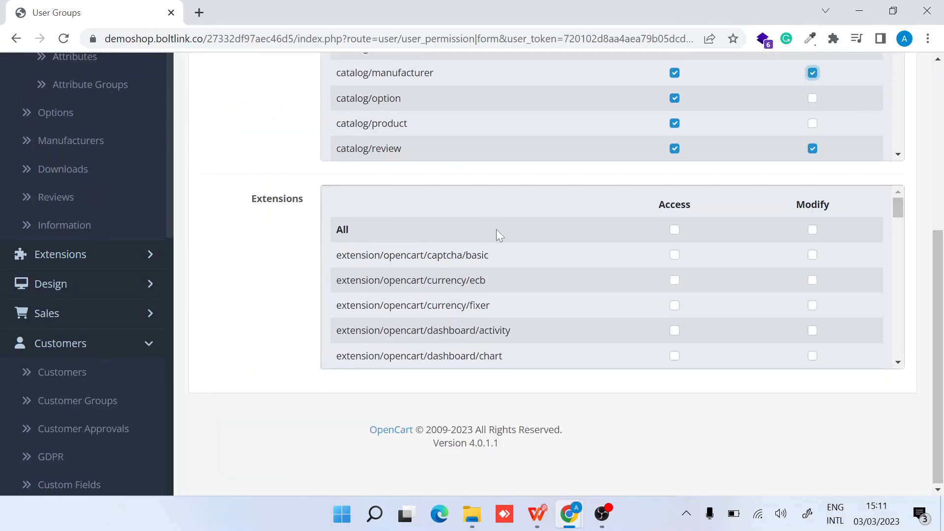
scroll(285, 138, "up", 4)
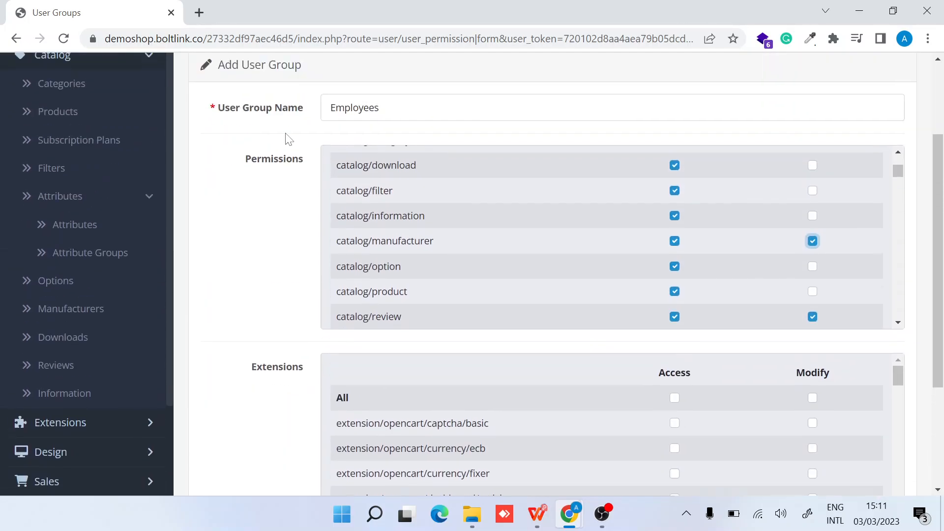
scroll(288, 140, "up", 2)
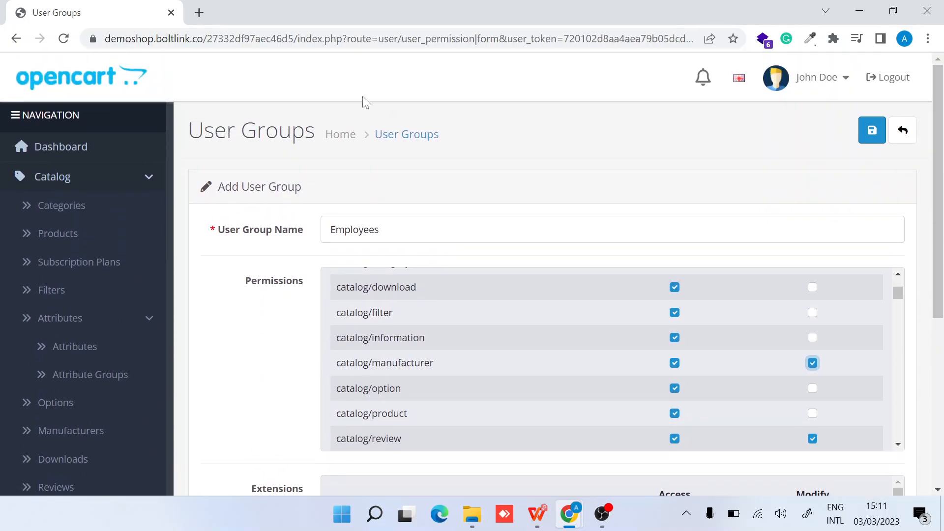
Save the Employees user group and see the success confirmation
scroll(234, 417, "down", 6)
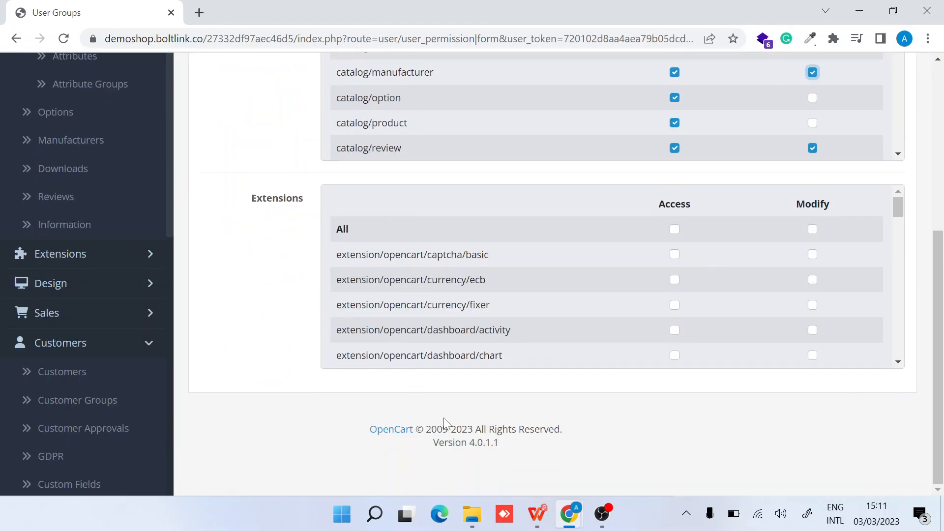
scroll(478, 308, "down", 10)
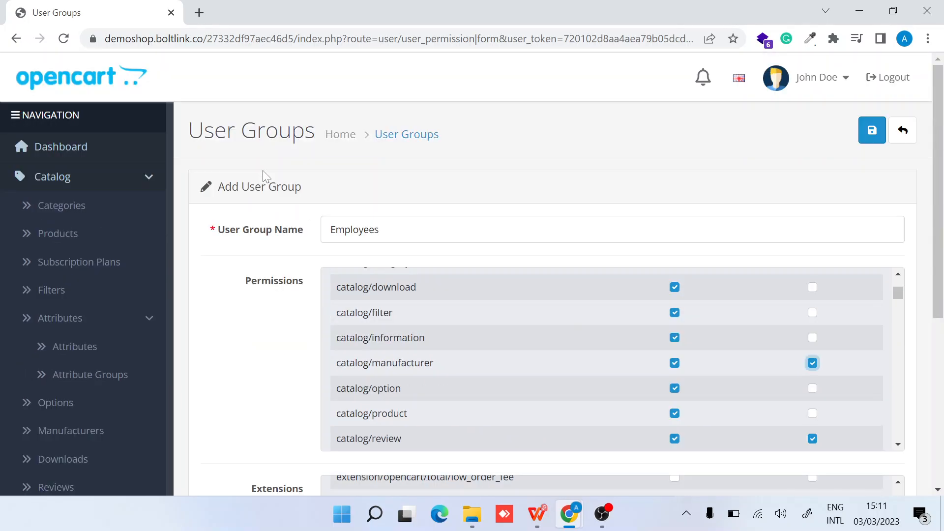
left_click(872, 136)
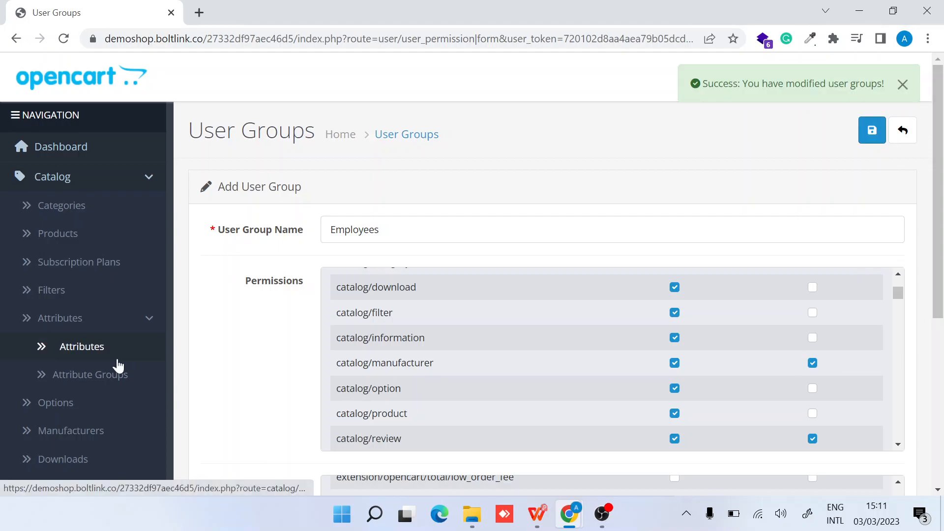
scroll(118, 366, "down", 12)
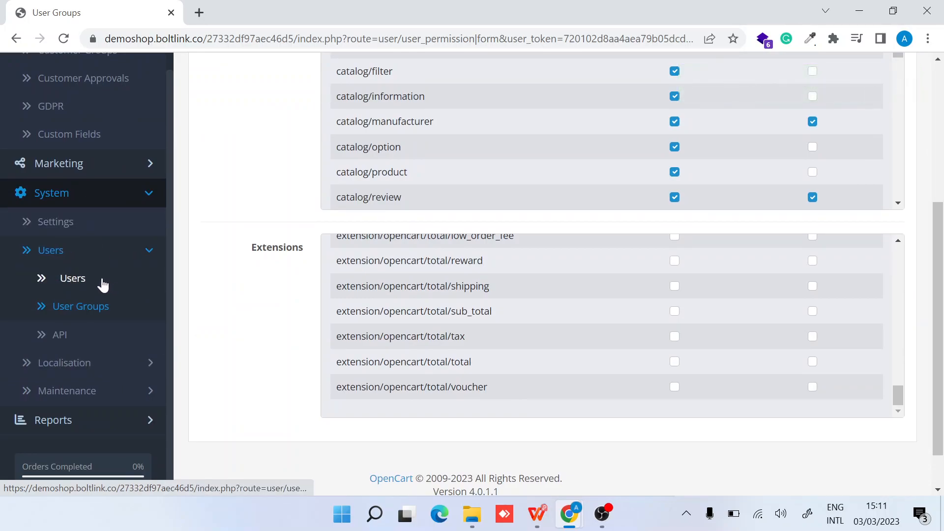
Confirm Employees is listed under User Groups, then go to the Users list
left_click(96, 305)
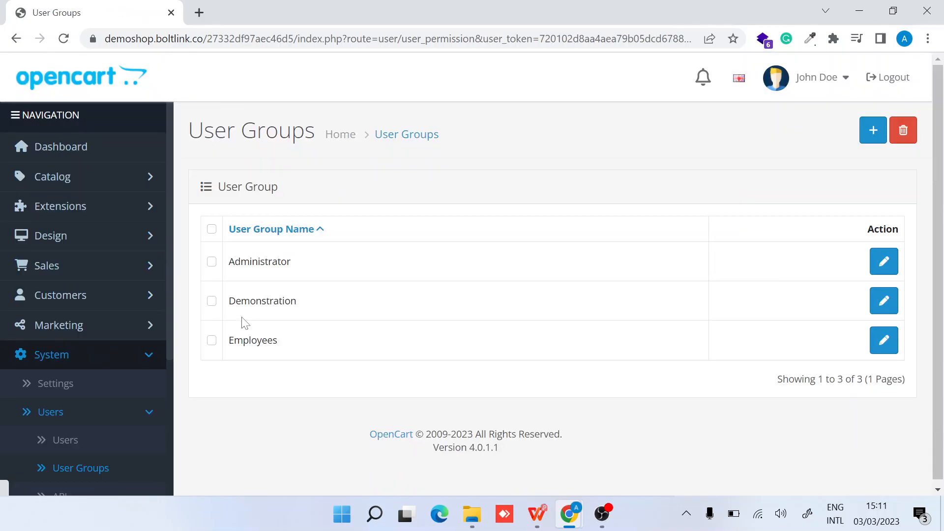
double_click(253, 340)
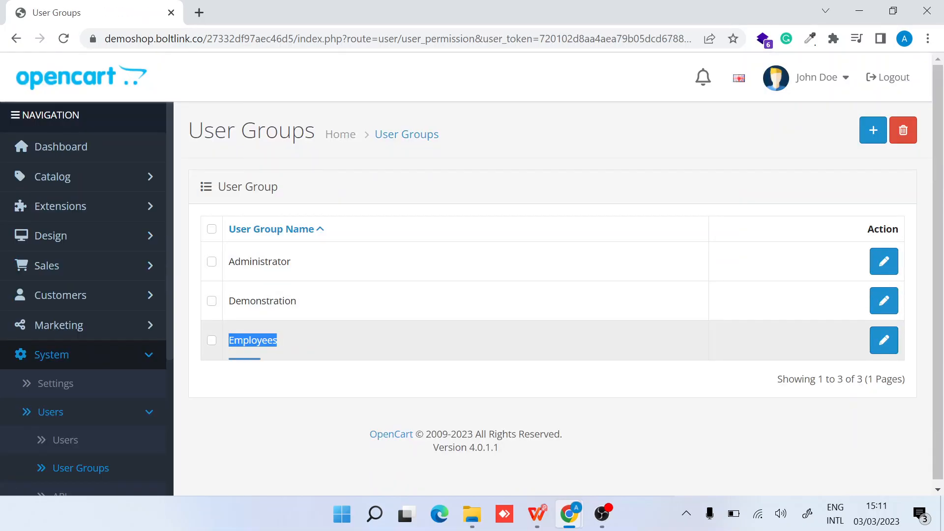
scroll(43, 331, "down", 4)
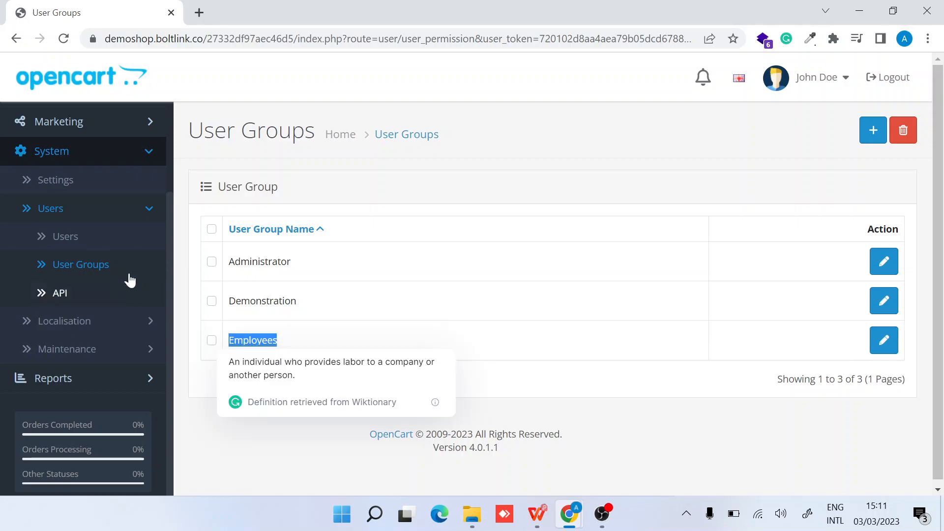
left_click(109, 238)
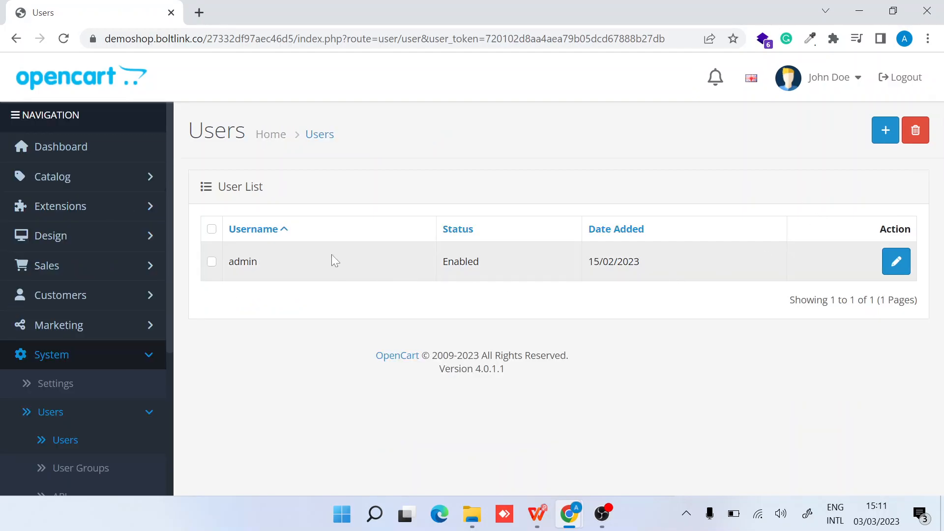
Start a new user, enter its username and assign it to the Employees group
left_click(885, 131)
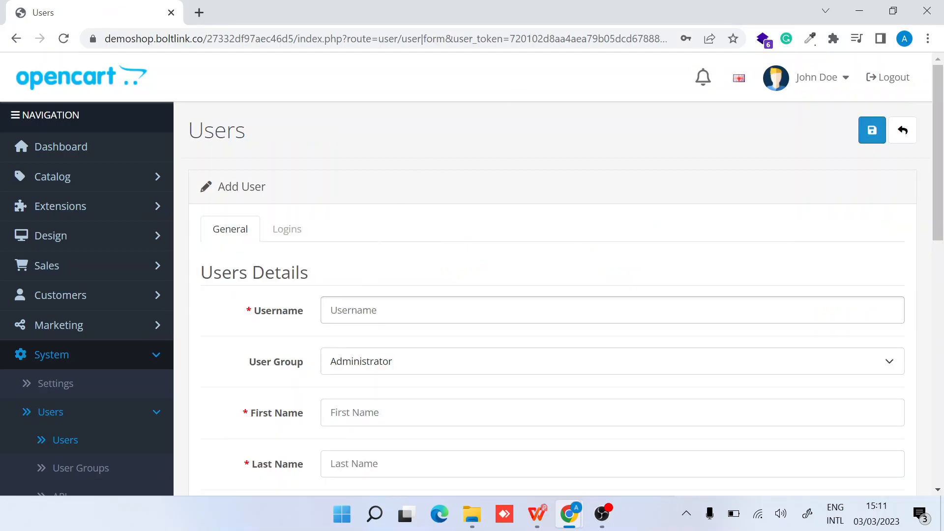
type("empl")
key("ctrl+a")
type("victo")
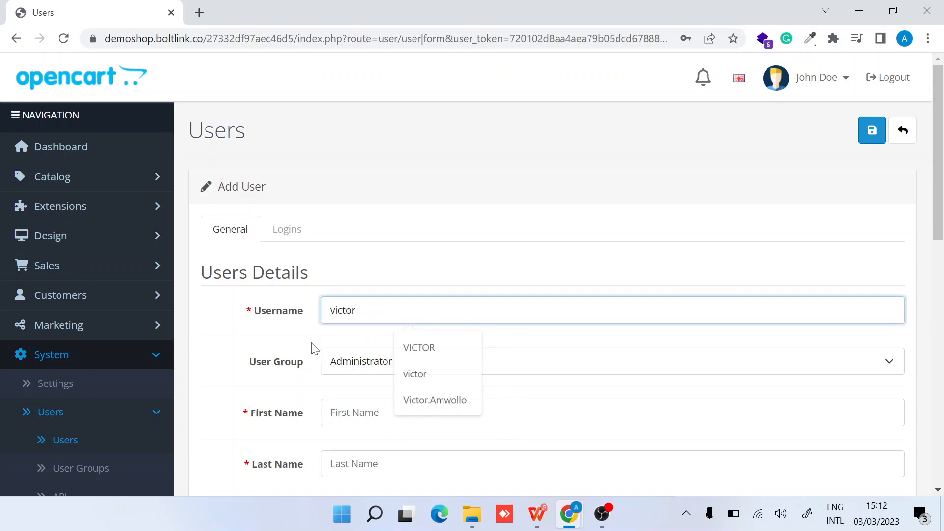
scroll(315, 346, "down", 2)
left_click(357, 274)
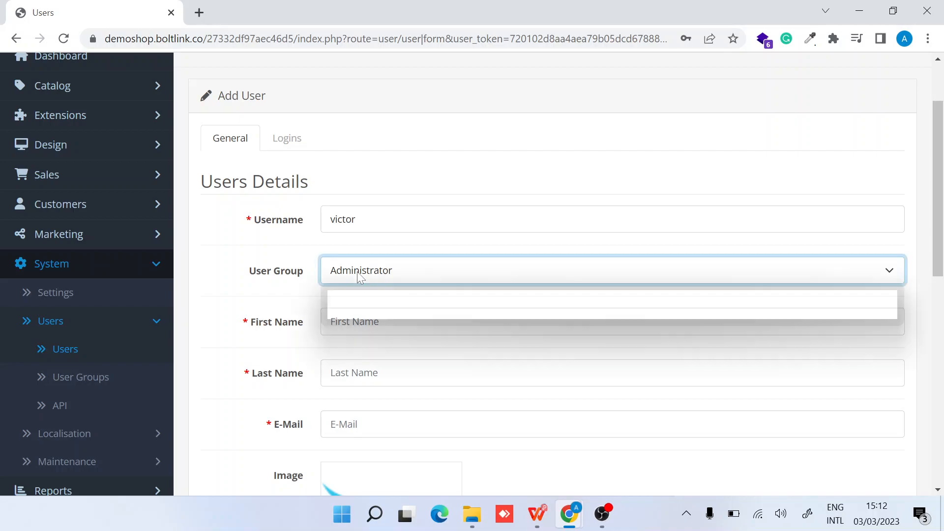
left_click(377, 318)
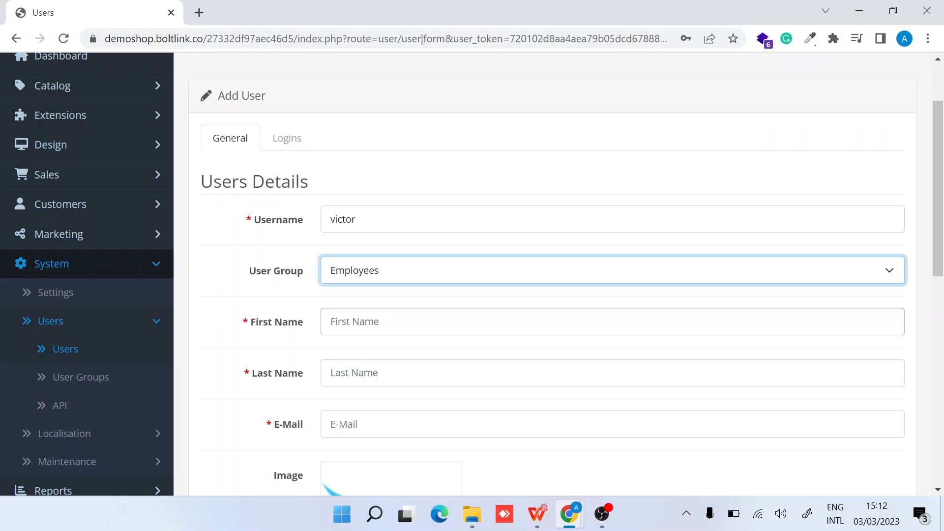
Fill the first name, last name and e-mail from the browser's saved details
left_click(377, 321)
type("VICTOR")
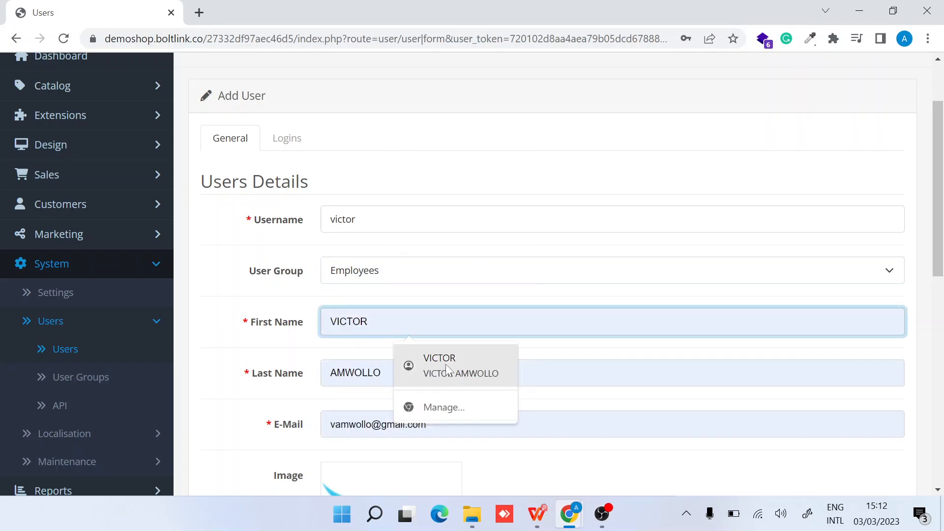
left_click(458, 377)
scroll(459, 376, "down", 4)
scroll(459, 383, "down", 5)
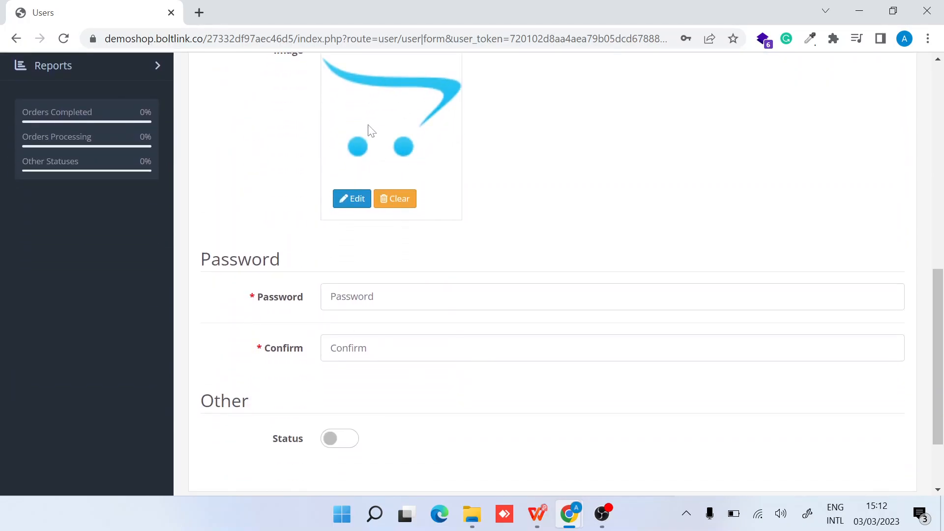
scroll(369, 131, "up", 2)
scroll(278, 312, "down", 2)
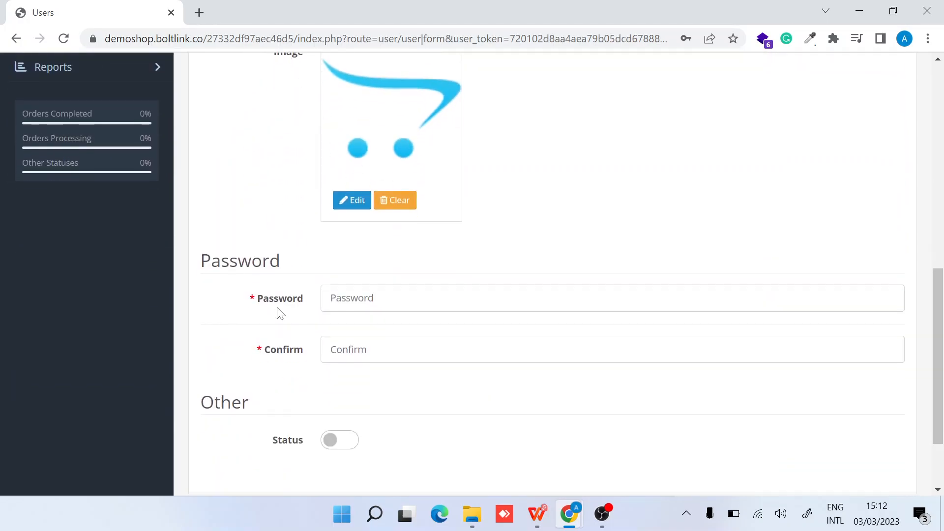
scroll(294, 308, "up", 10)
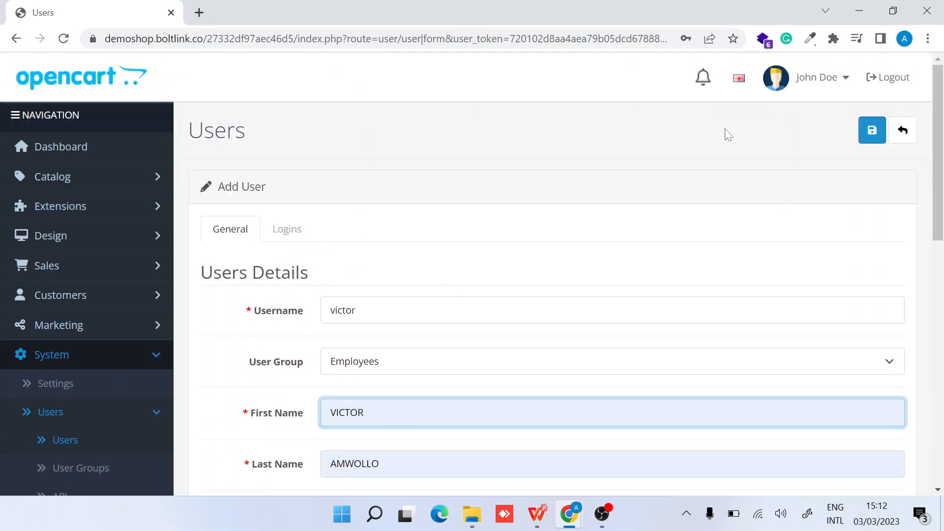
scroll(359, 366, "down", 5)
scroll(362, 374, "down", 6)
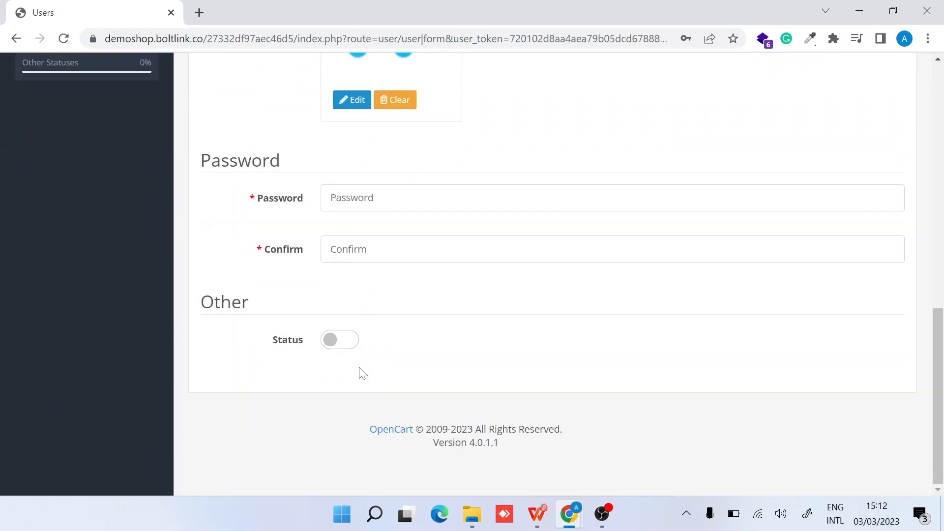
Enter the account password and its confirmation
left_click(363, 198)
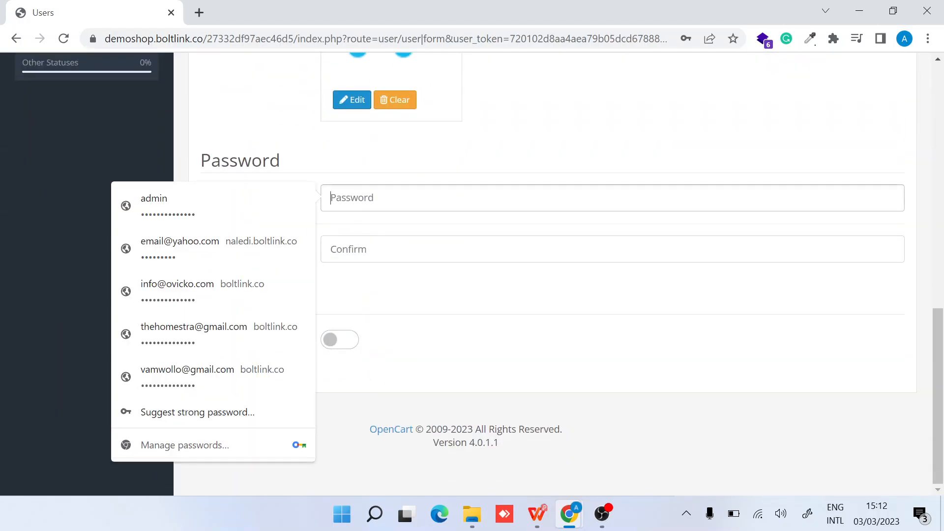
type("••")
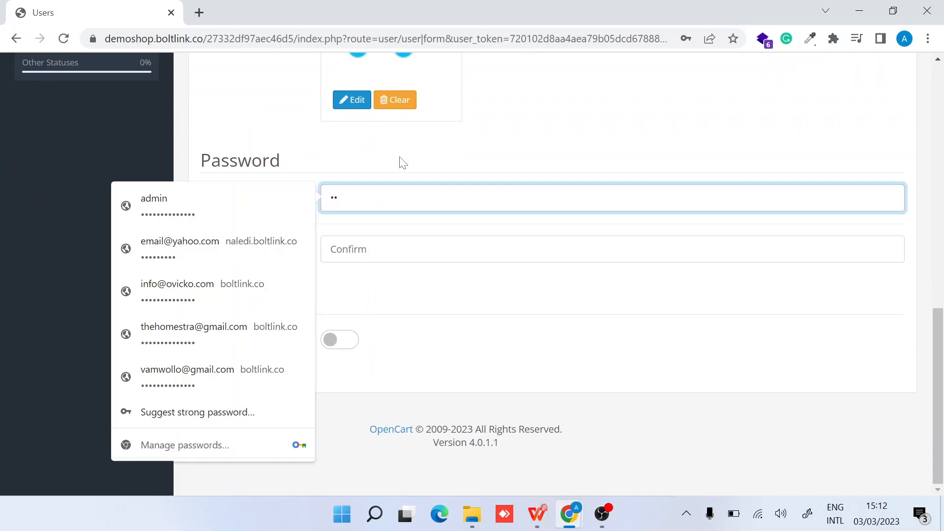
left_click(408, 309)
left_click(381, 199)
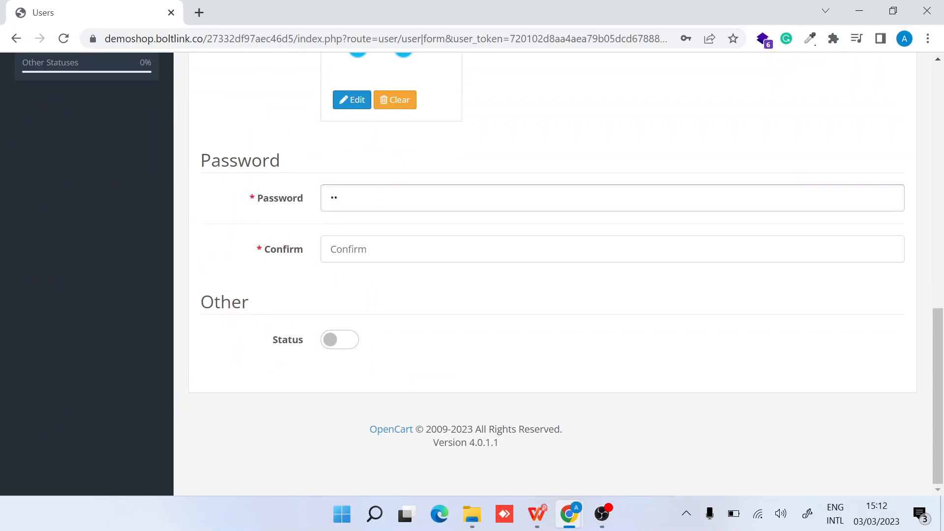
key("BackSpace")
key("BackSpace")
type("•")
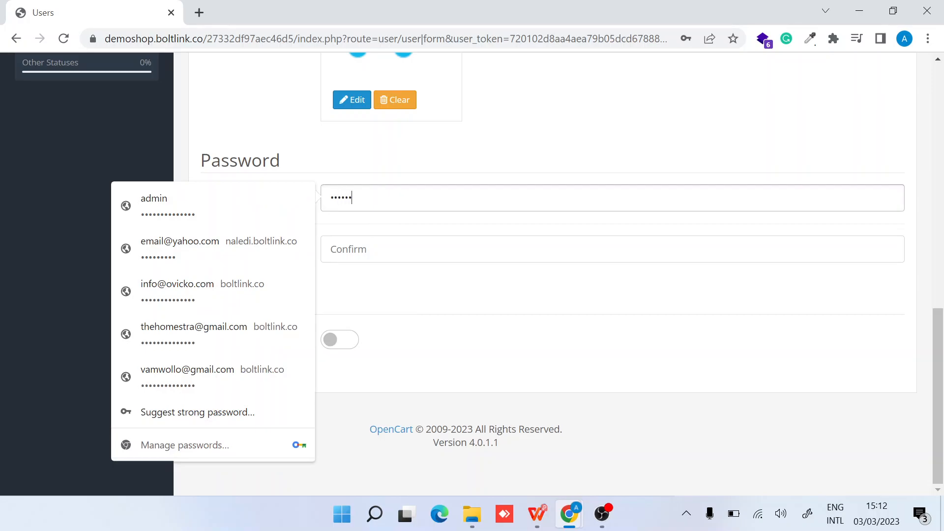
key("Tab")
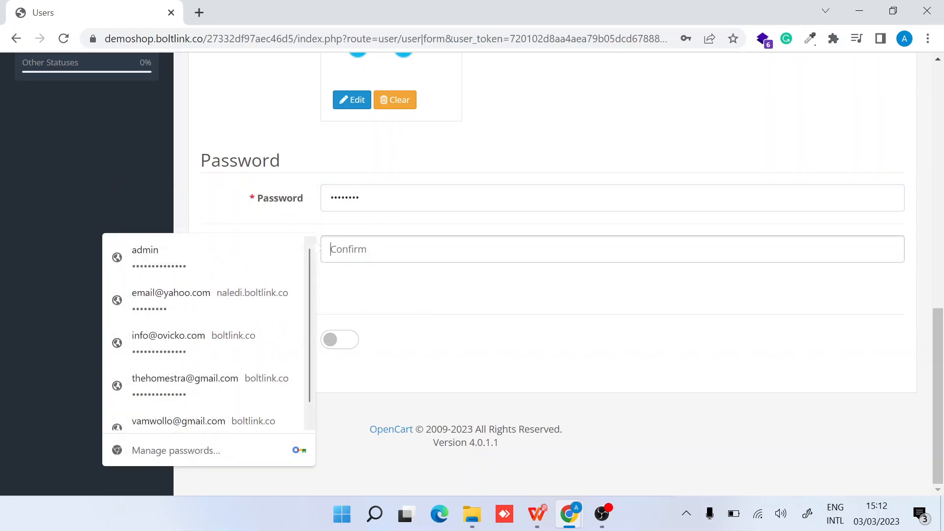
type("••")
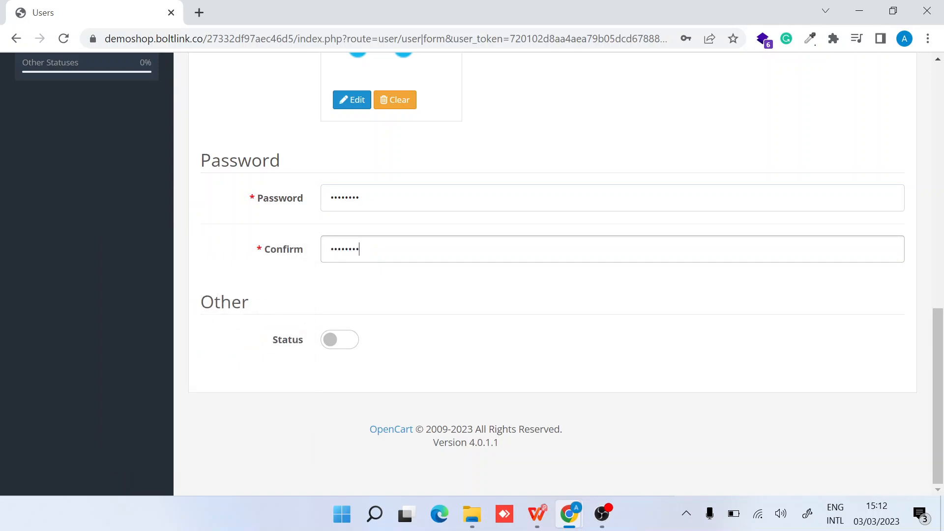
Set the user's Status to enabled and try to save
left_click(347, 339)
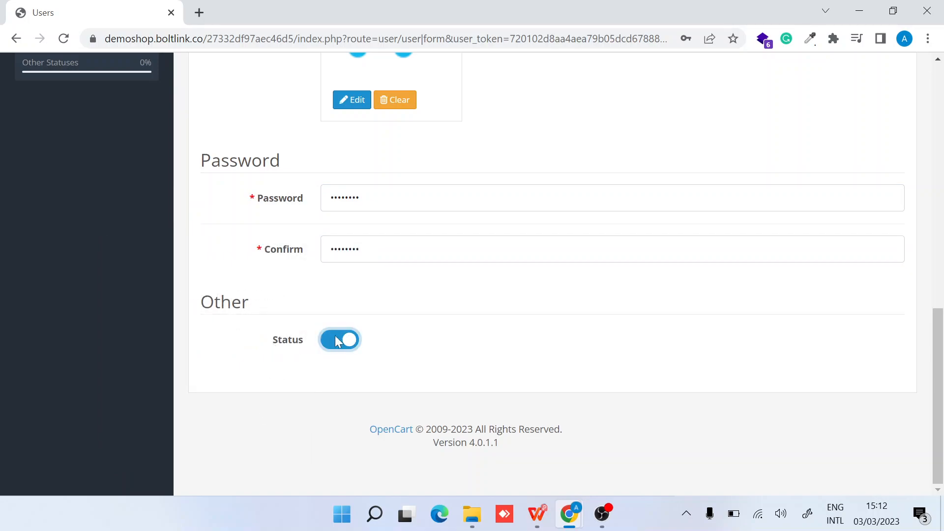
scroll(284, 300, "up", 15)
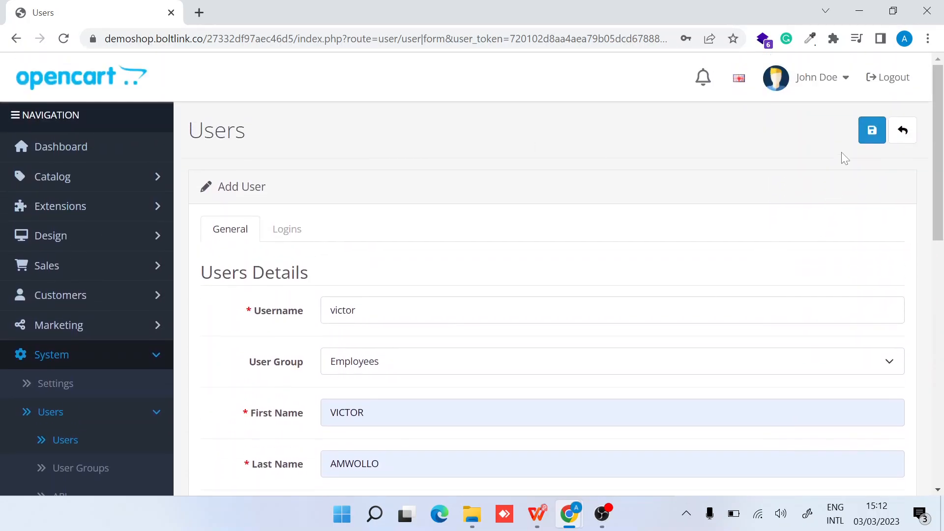
left_click(871, 139)
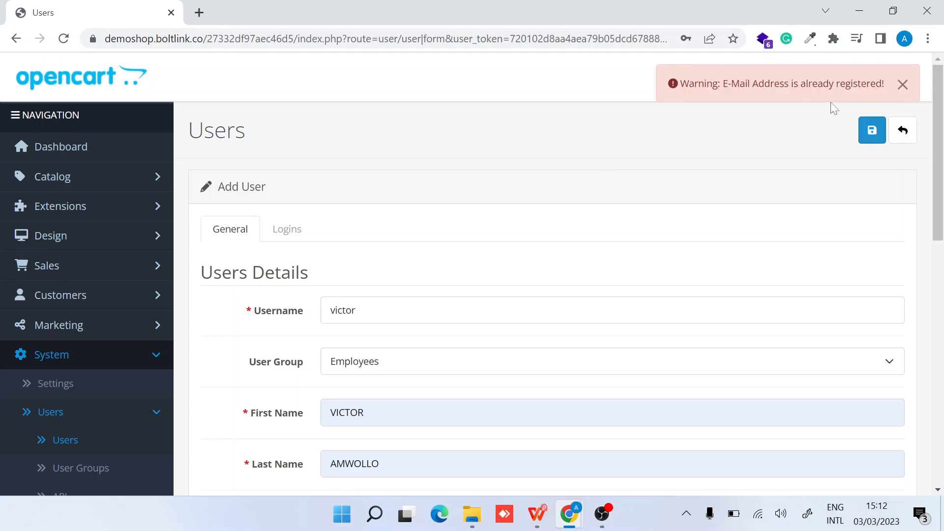
scroll(532, 238, "down", 7)
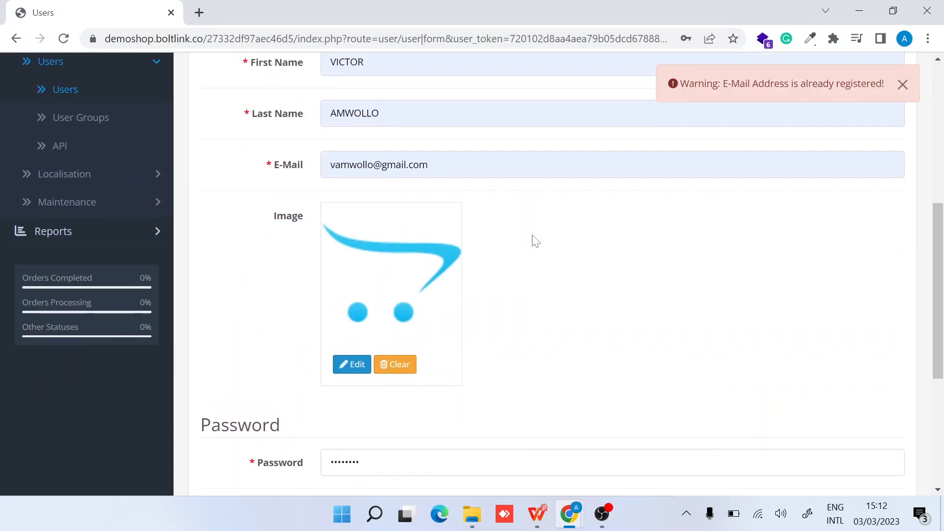
Replace the already-registered e-mail address with a new one and save the user
double_click(351, 164)
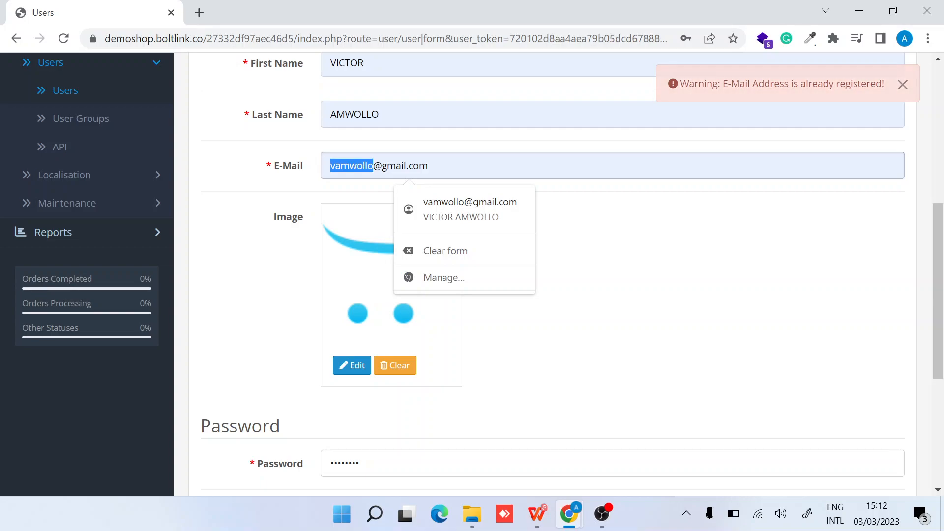
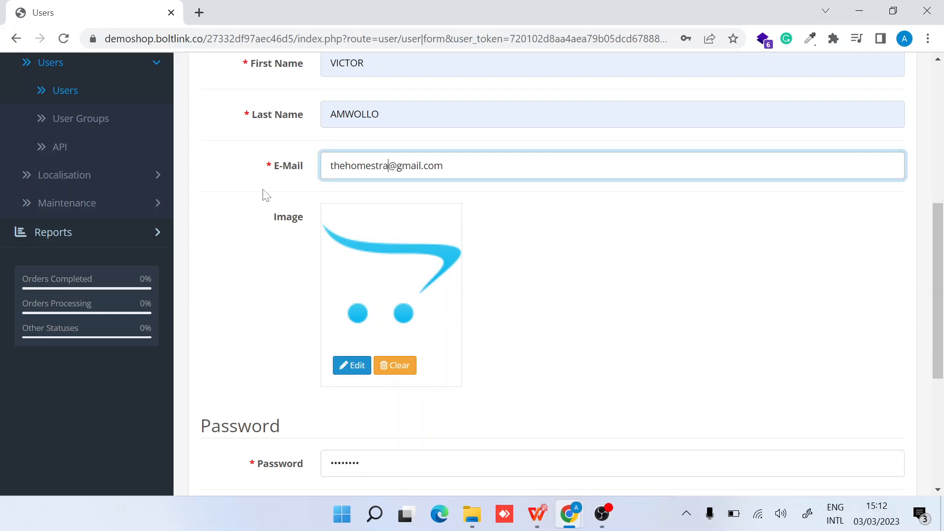
scroll(264, 194, "up", 6)
left_click(860, 141)
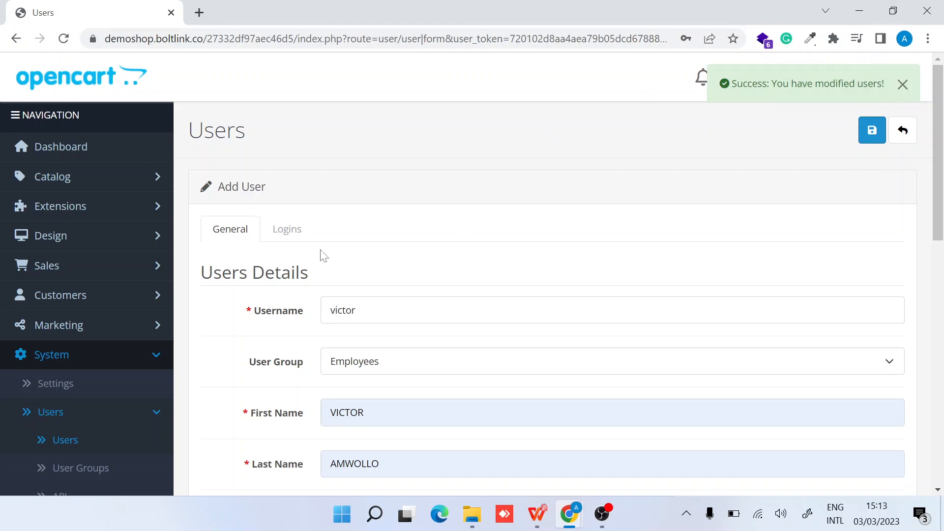
Check the new user shows as Enabled in the Users list, then log out
left_click(107, 441)
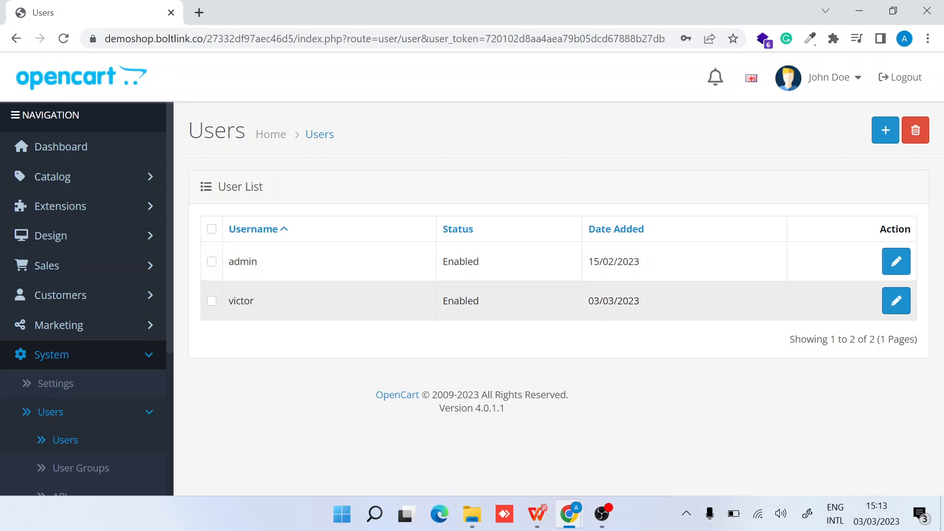
double_click(460, 301)
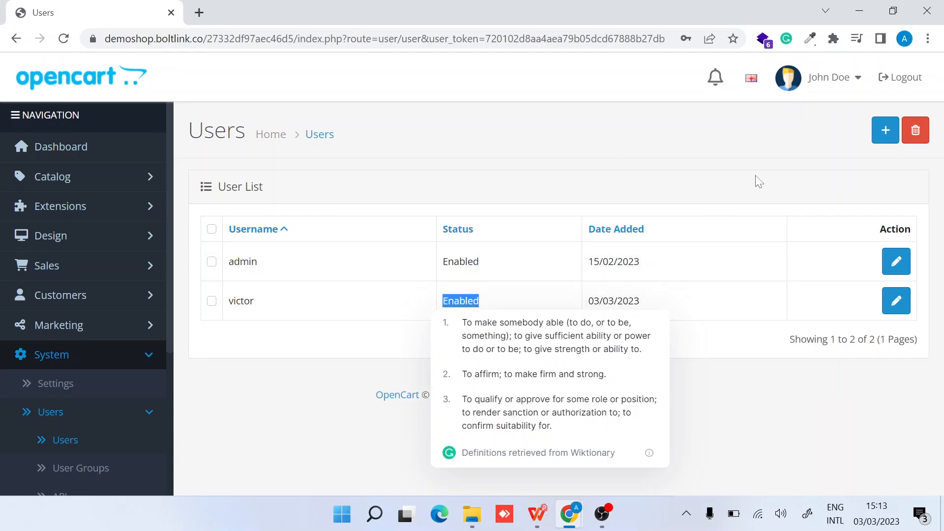
left_click(897, 84)
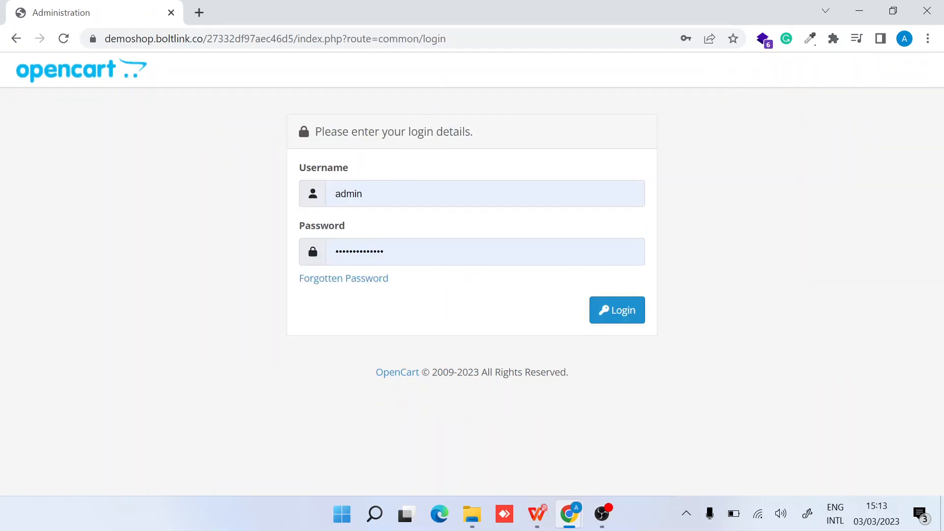
Log in with the new employee's username and password
left_click(362, 194)
key("ctrl+a")
type("victor")
key("Tab")
type("••")
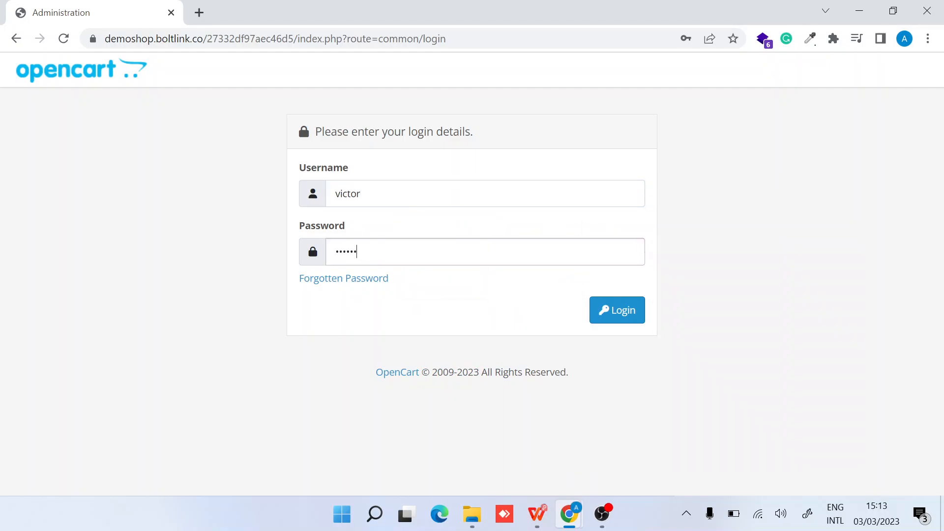
left_click(606, 321)
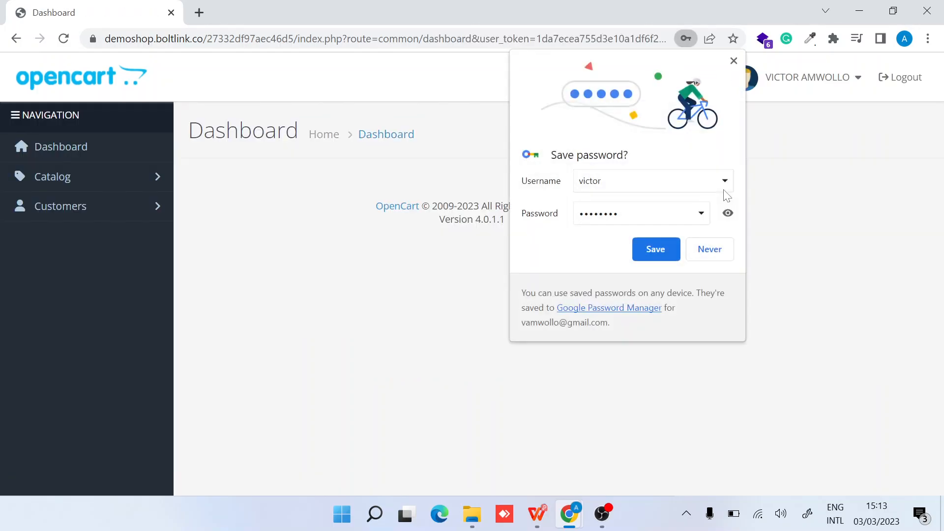
Handle Chrome's password prompt, expand Catalog and Customers, and open Catalog > Downloads
left_click(597, 253)
left_click(650, 249)
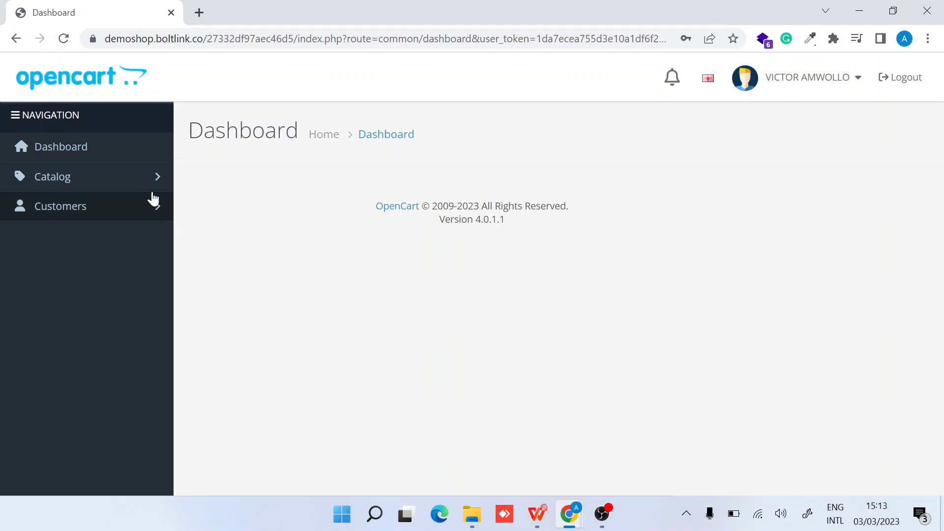
left_click(163, 177)
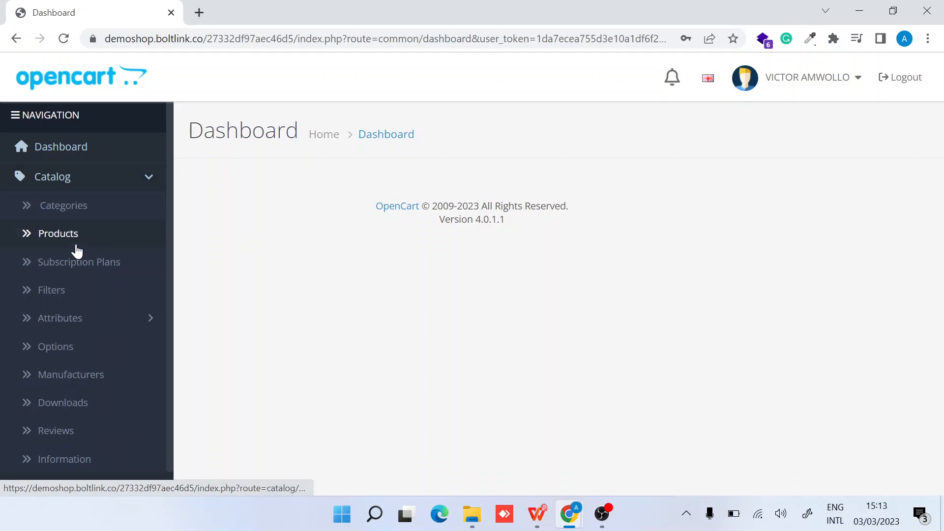
scroll(86, 323, "down", 1)
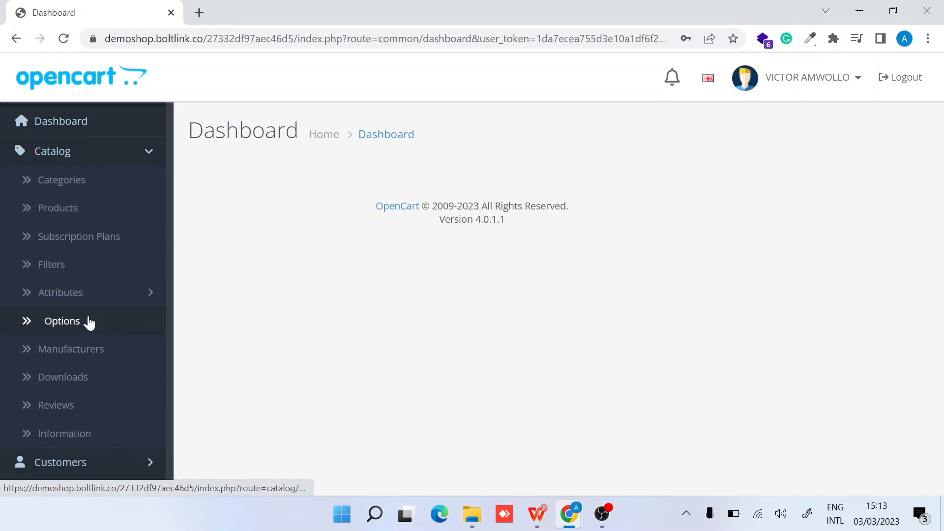
left_click(155, 464)
scroll(155, 464, "down", 1)
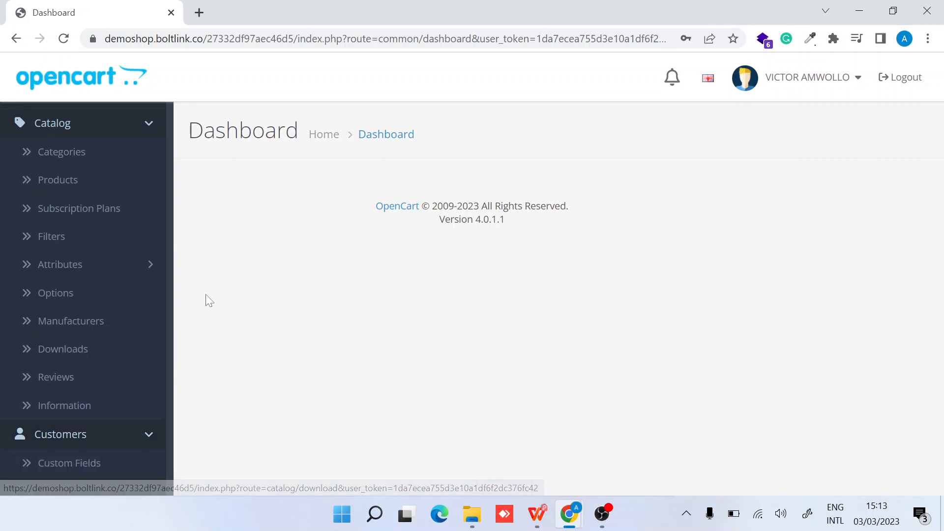
scroll(116, 207, "up", 2)
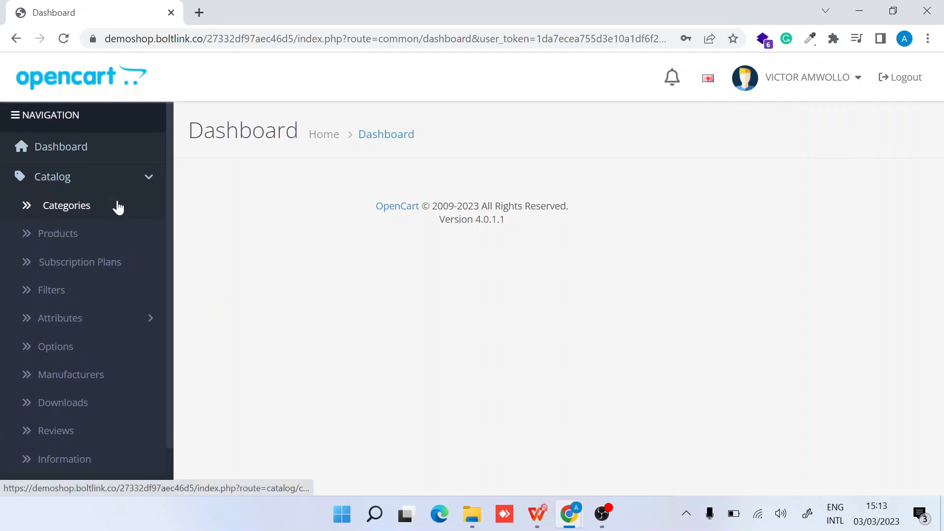
scroll(99, 276, "down", 2)
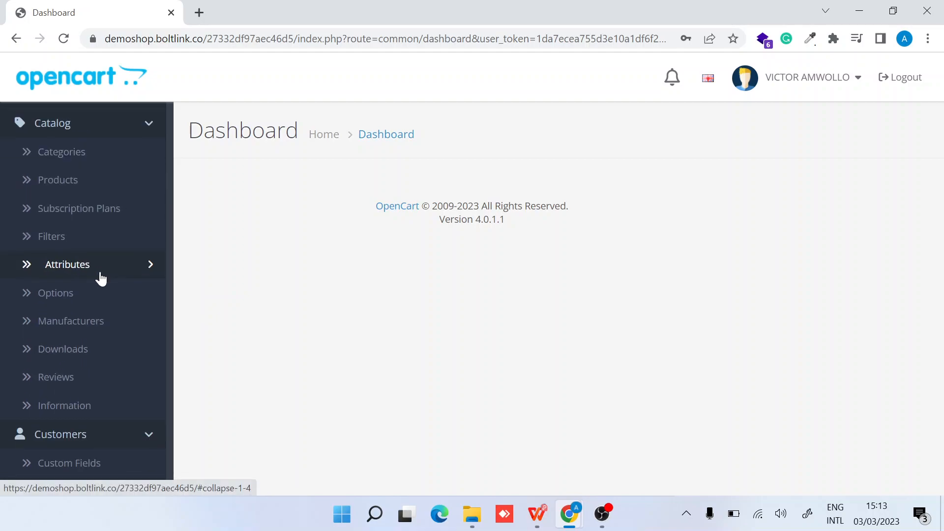
left_click(71, 356)
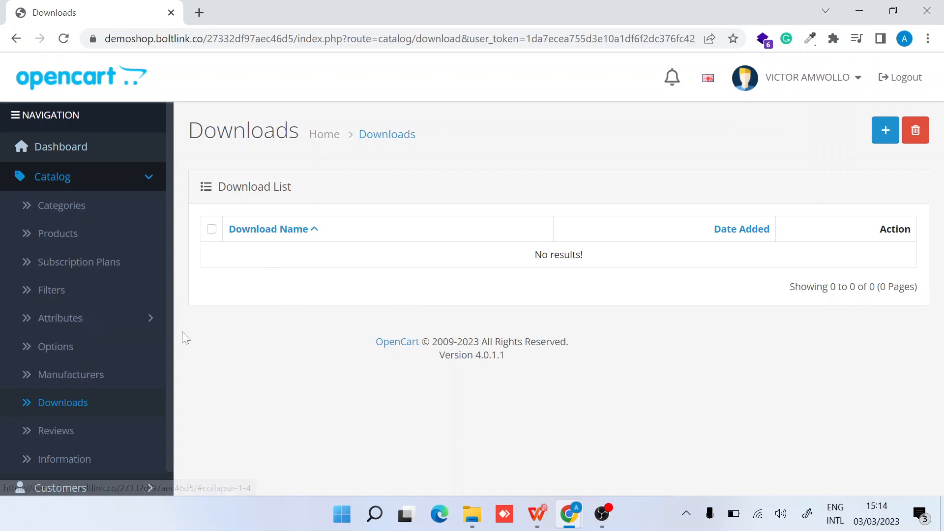
left_click(884, 131)
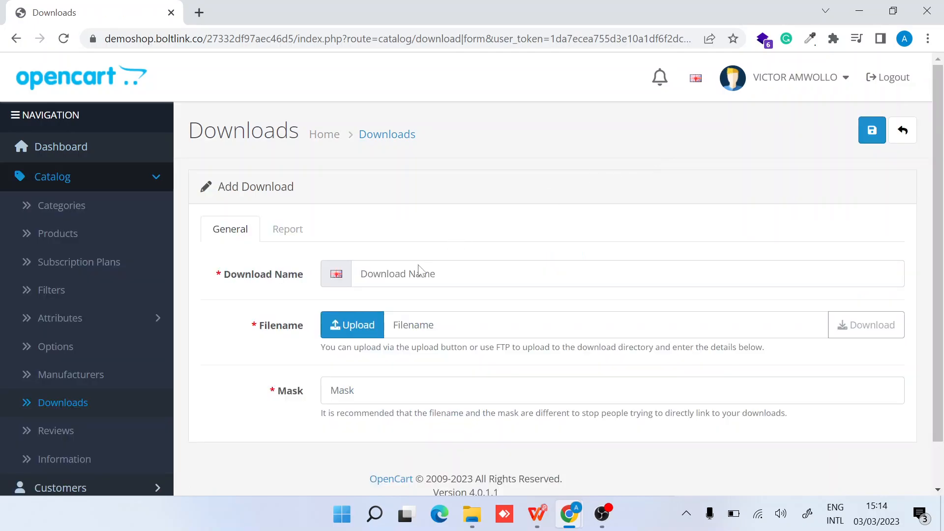
left_click(421, 269)
type("Test file")
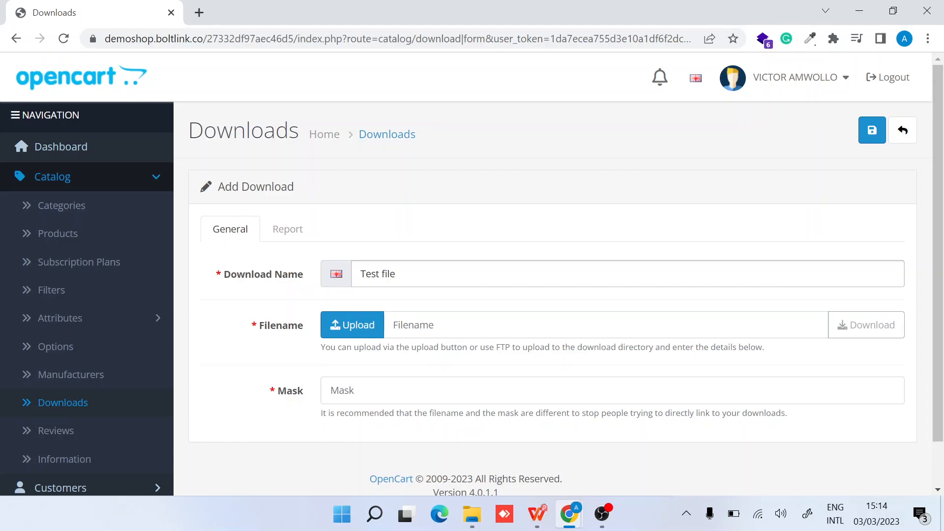
left_click(382, 334)
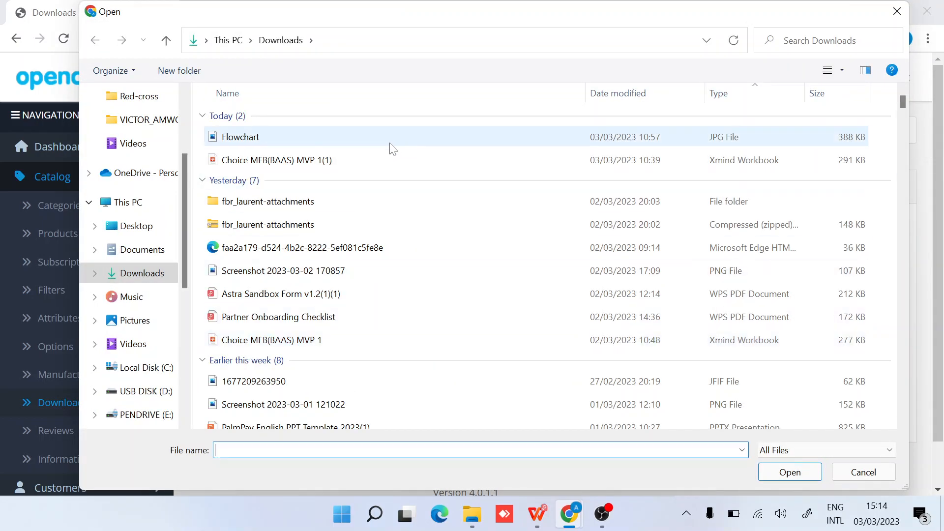
double_click(393, 143)
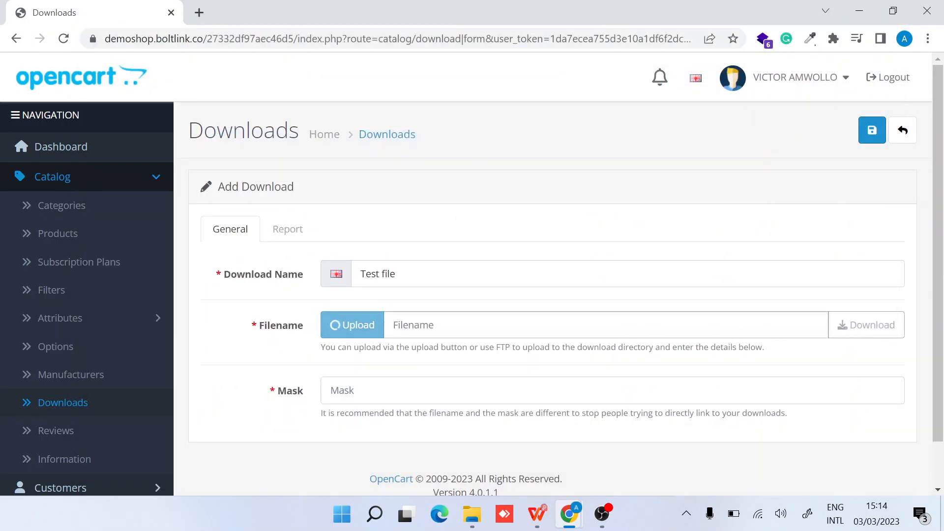
left_click(417, 390)
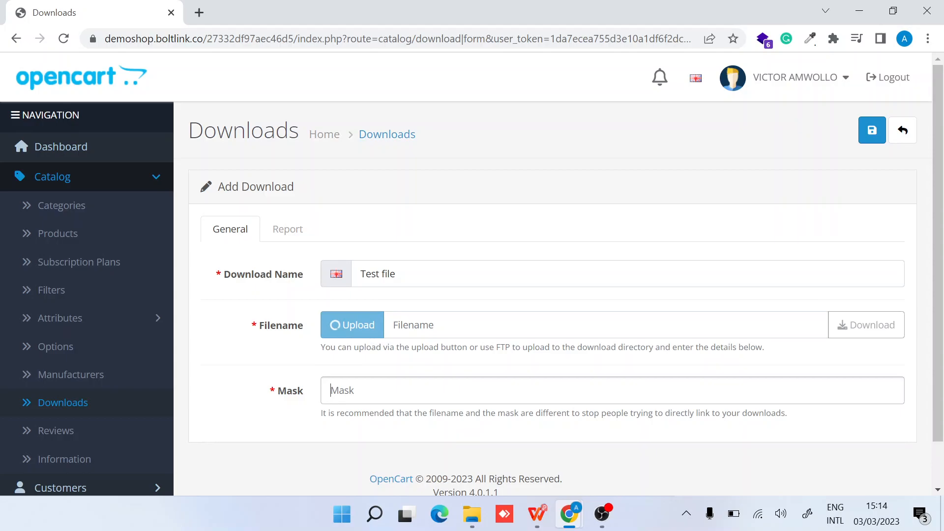
type("848989983982092")
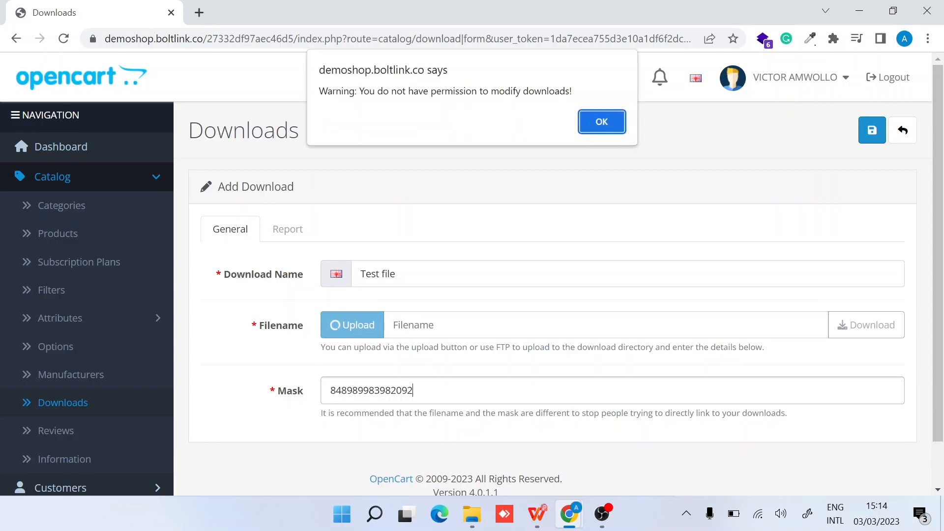
Try saving the download, which is refused for lacking modify permission, then view Manufacturers
left_click(604, 125)
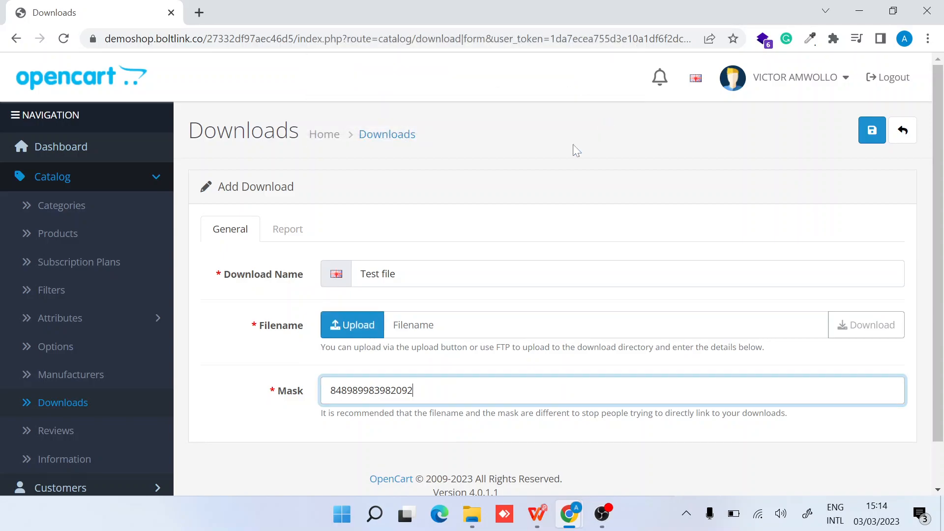
left_click(871, 131)
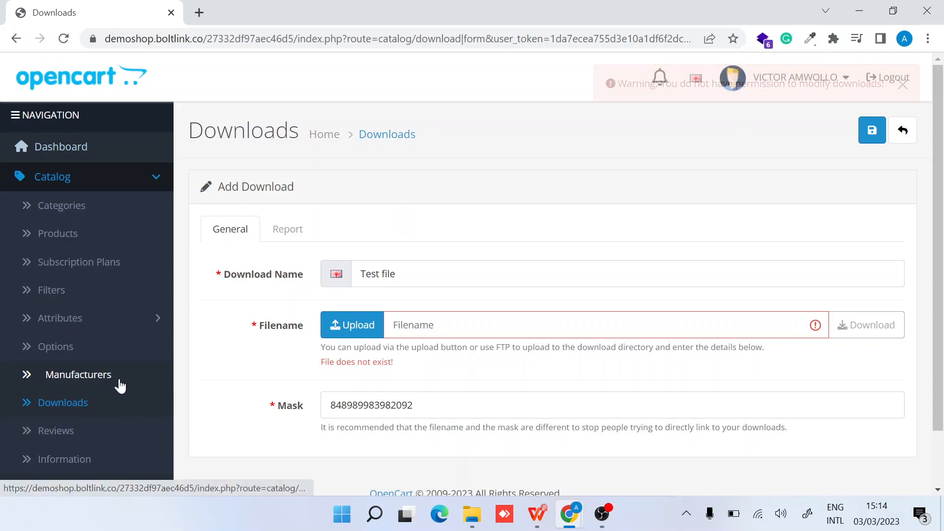
left_click(91, 383)
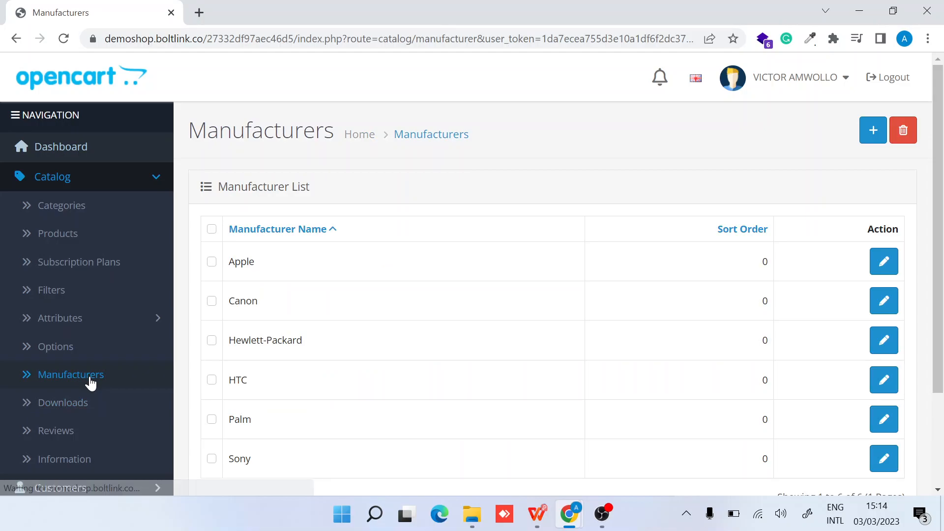
Add a new manufacturer and enter the name 'Youtube'
left_click(873, 130)
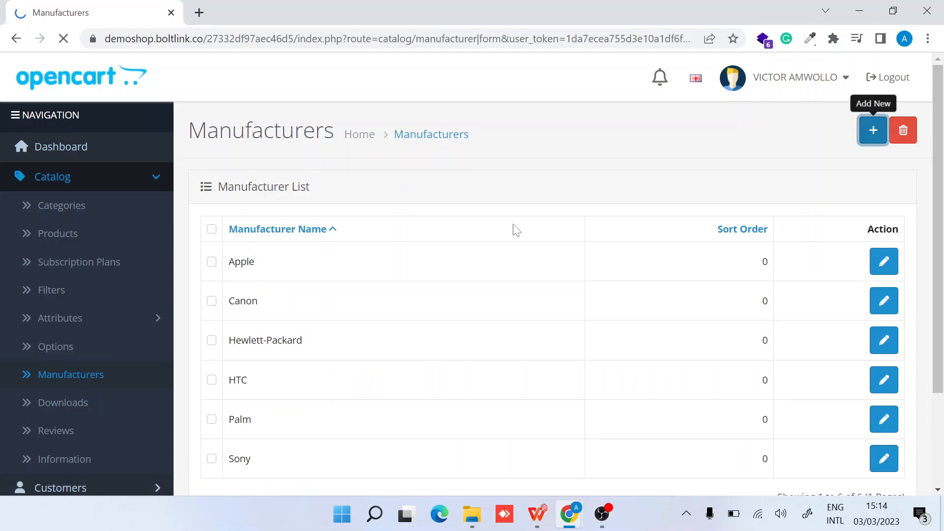
left_click(409, 274)
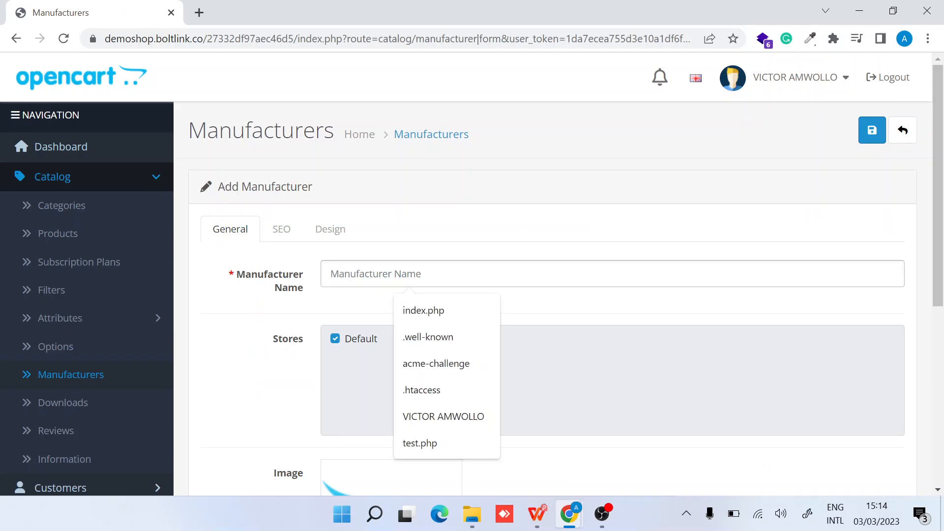
type("Youtube")
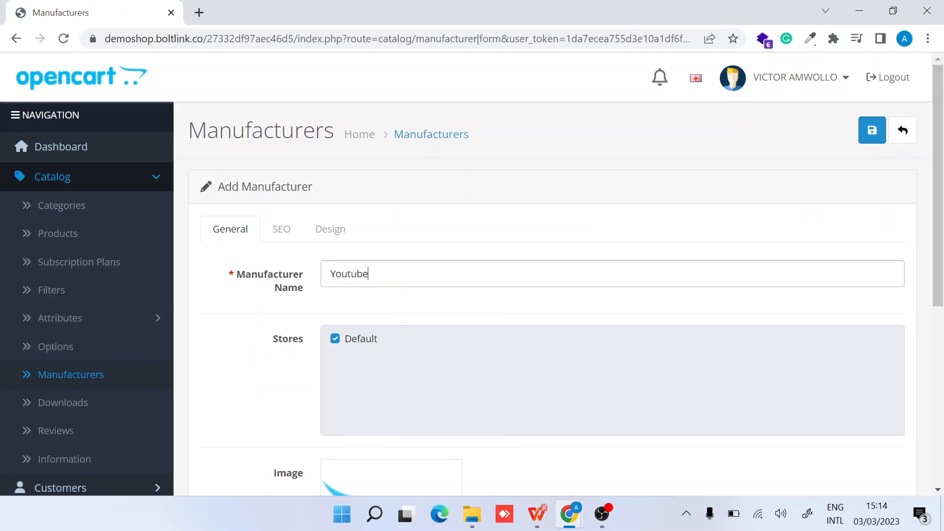
scroll(332, 349, "down", 5)
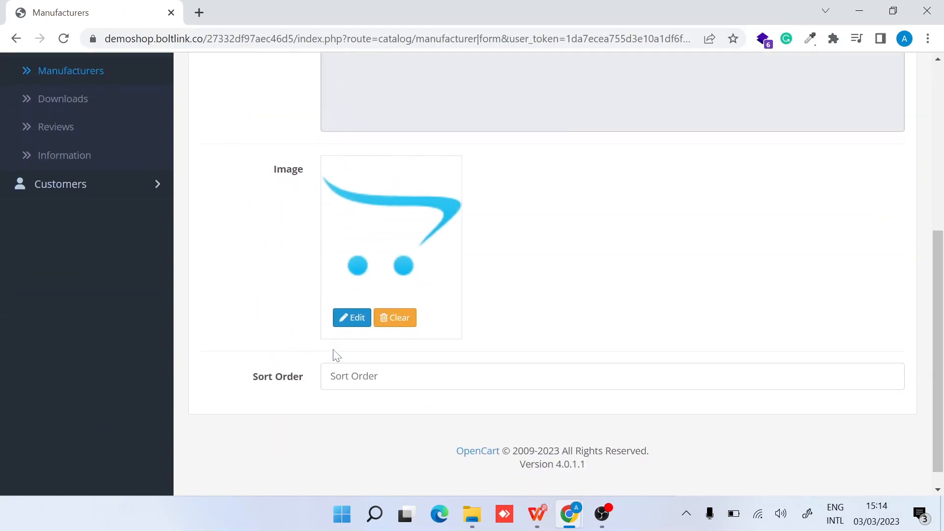
scroll(332, 354, "up", 6)
Fill in the required SEO keyword 'youtube' after the first save flags it missing, then save again
left_click(281, 227)
left_click(872, 129)
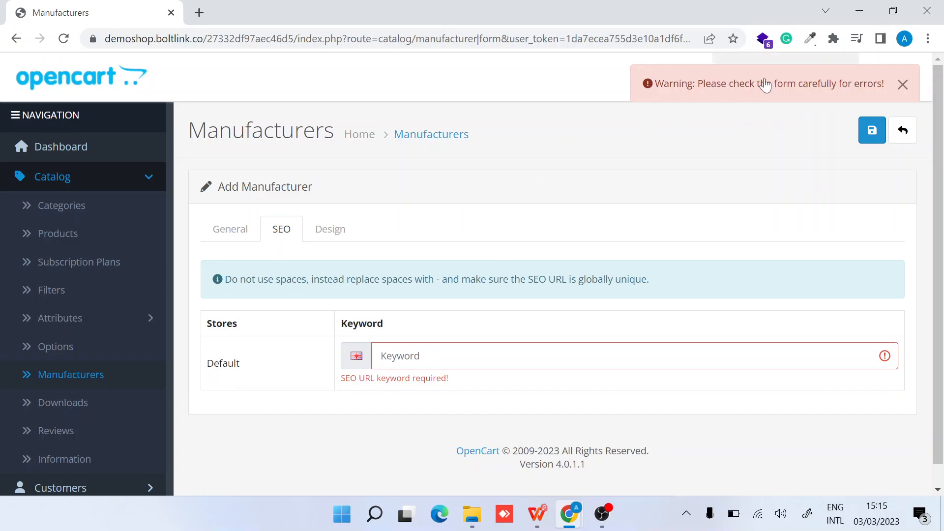
left_click(383, 355)
type("youtube")
left_click(872, 130)
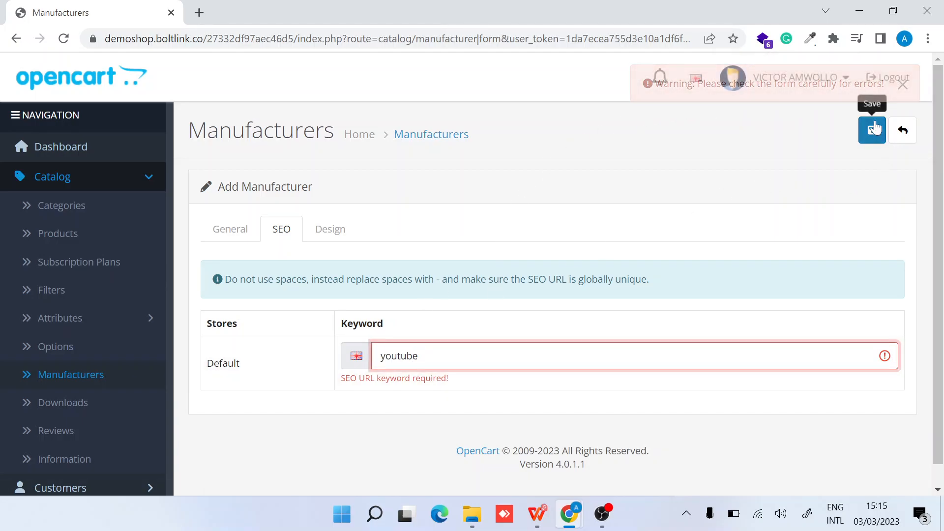